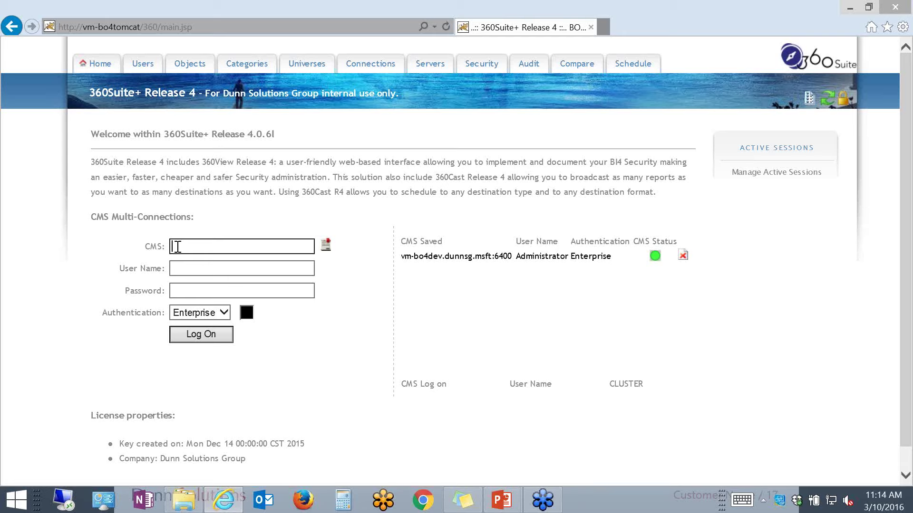
# Fill in the CMS logon form with CMS vm-bo4edu2, user name Administrator and the account password.
pyautogui.write('vm-boedu2')
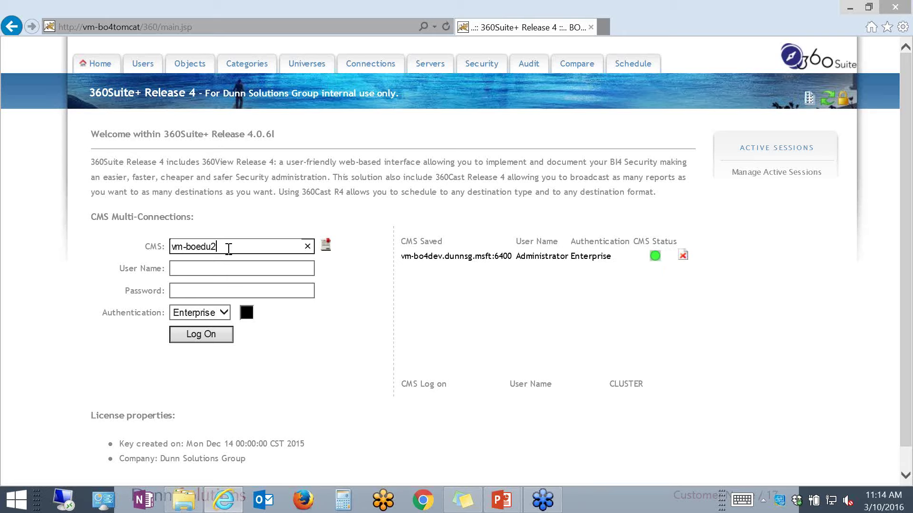
pyautogui.click(195, 251)
pyautogui.write('4')
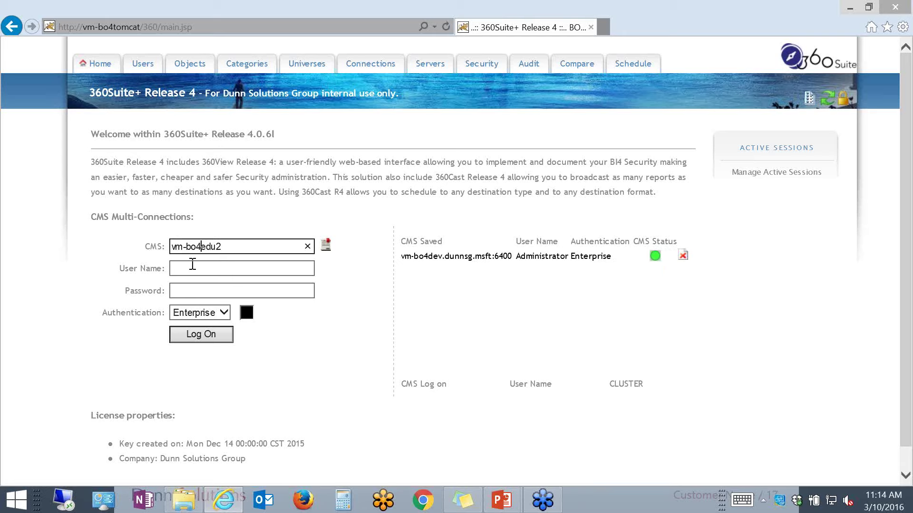
pyautogui.click(189, 268)
pyautogui.write('Admini')
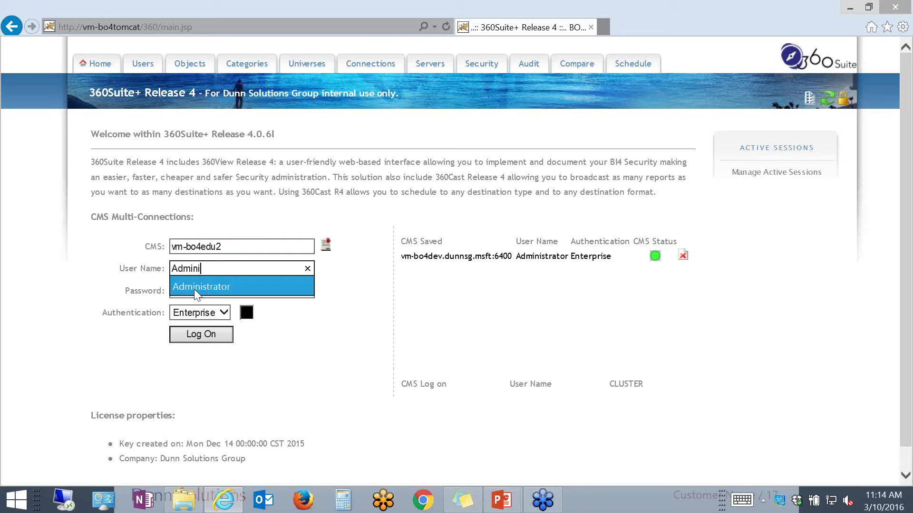
pyautogui.click(199, 287)
pyautogui.press('Tab')
pyautogui.write('*******')
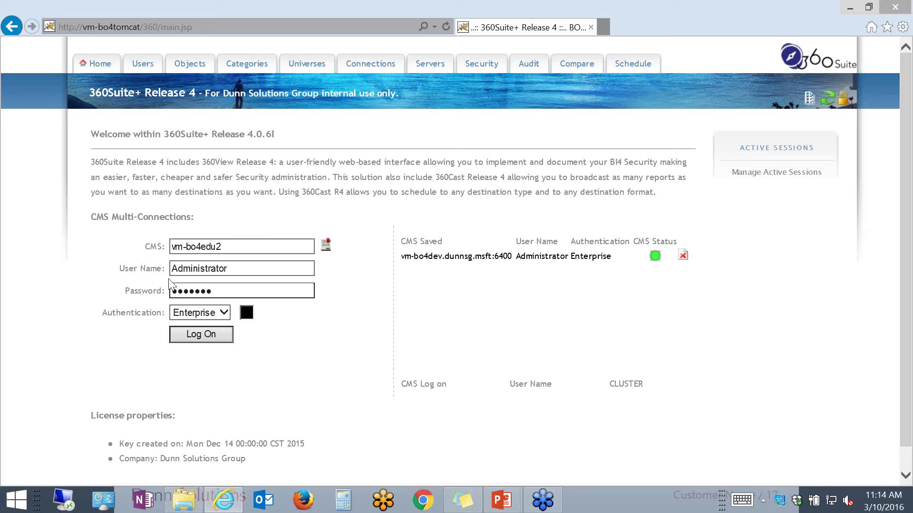
# Assign a light blue identification colour to the new CMS connection.
pyautogui.click(253, 315)
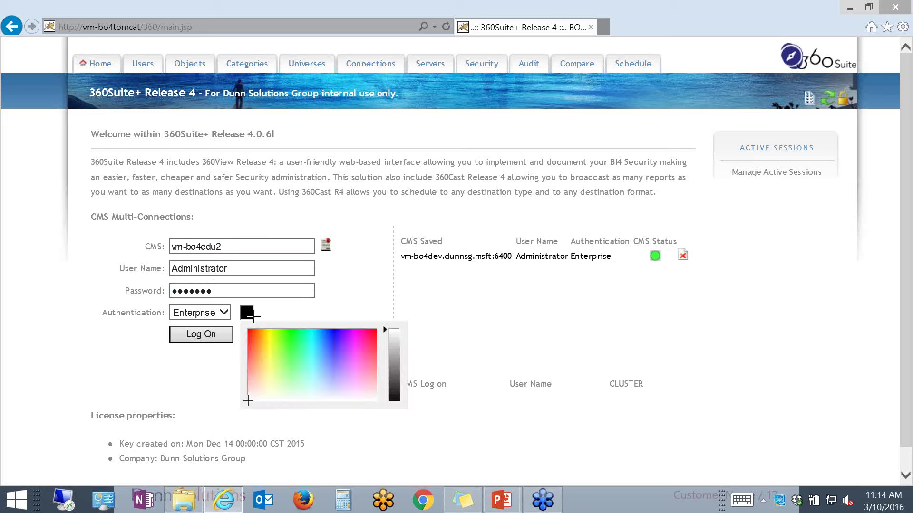
pyautogui.click(328, 338)
pyautogui.click(319, 336)
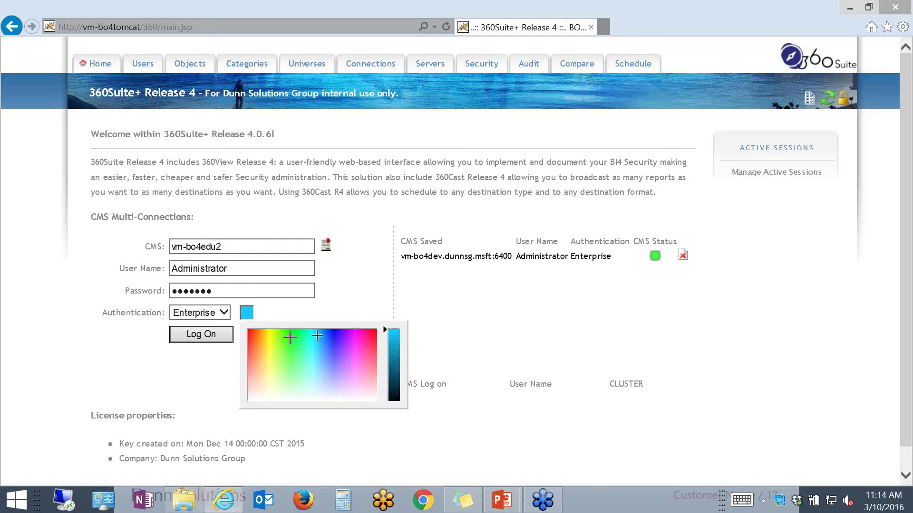
# Log on to the CMS, decline updating the browser's stored password, and save the connection together with its password.
pyautogui.click(212, 336)
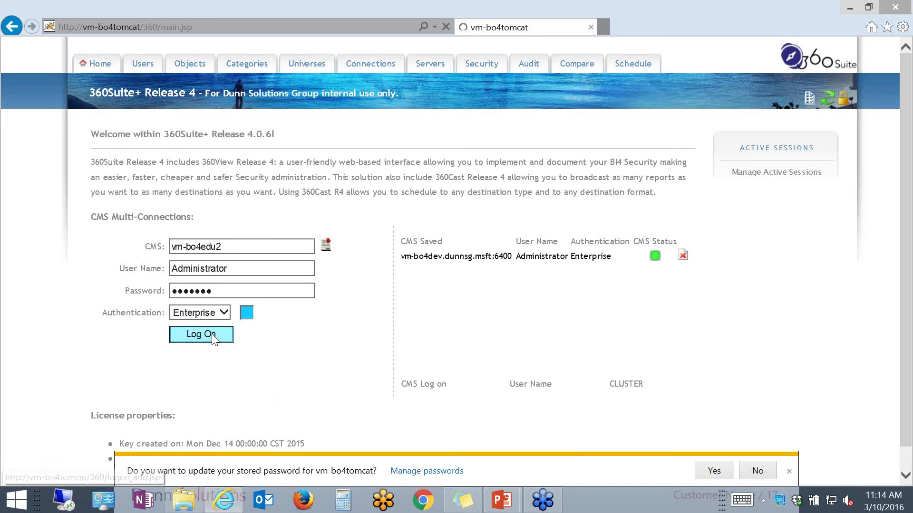
pyautogui.click(766, 470)
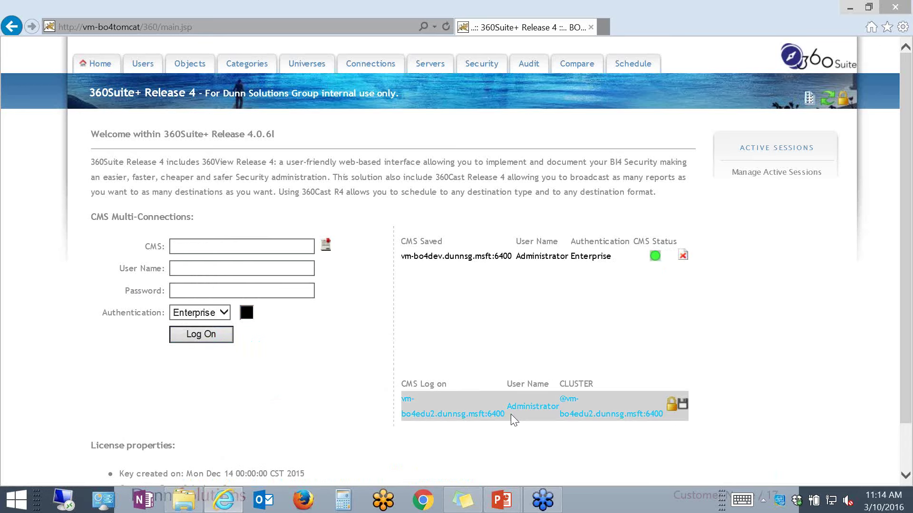
pyautogui.click(683, 405)
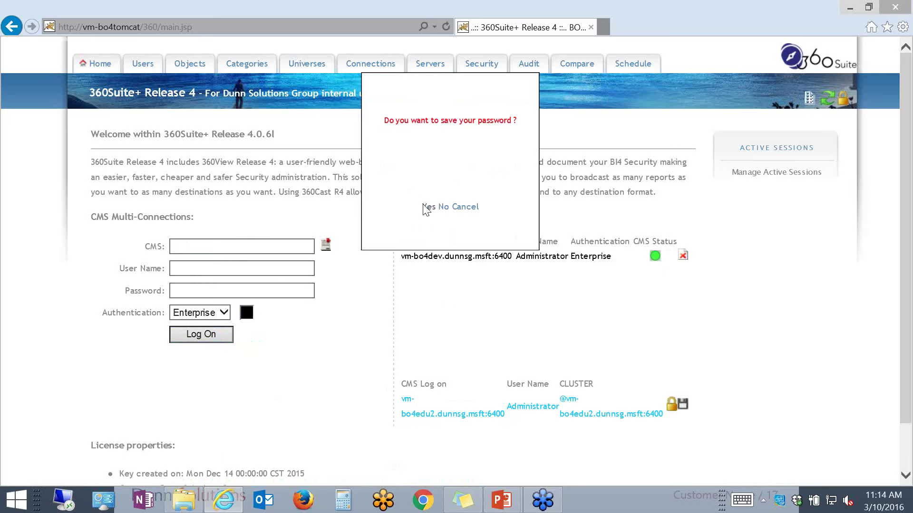
pyautogui.click(427, 207)
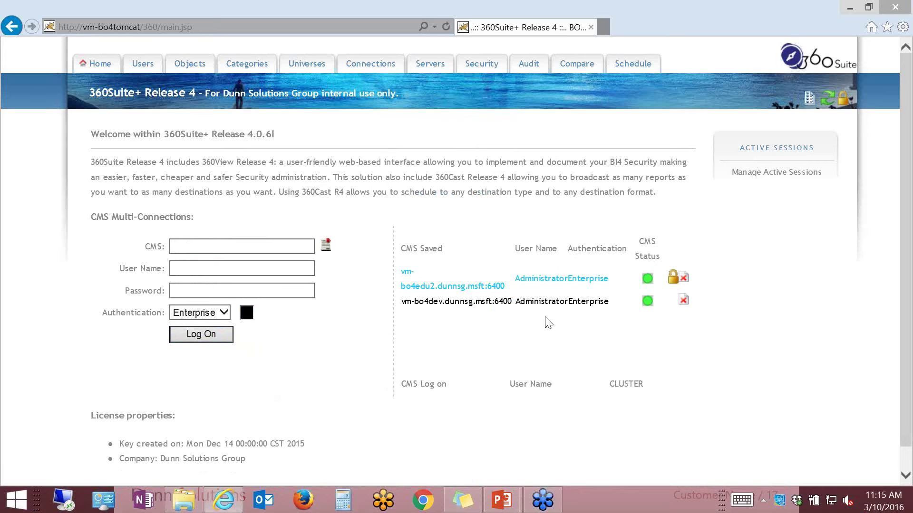
# Go from security management of user groups and users on vm-bo4dev to the user import page.
pyautogui.click(482, 68)
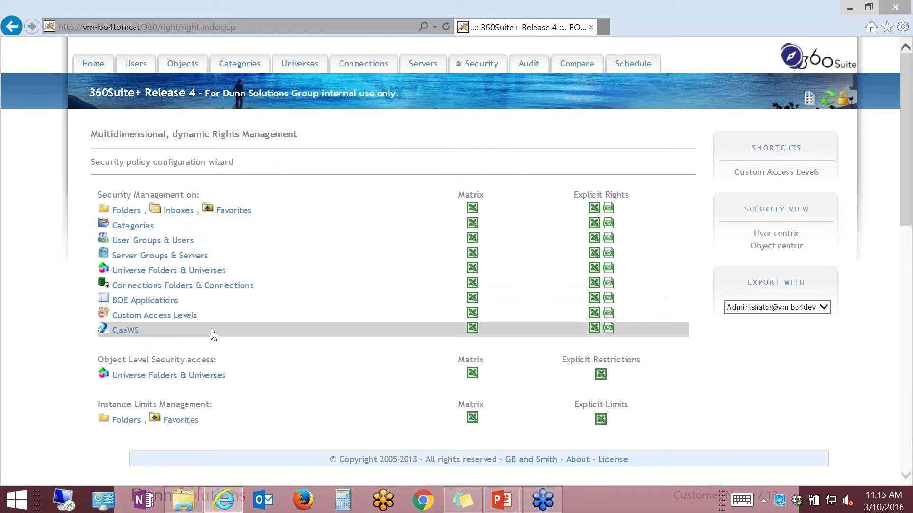
pyautogui.click(207, 240)
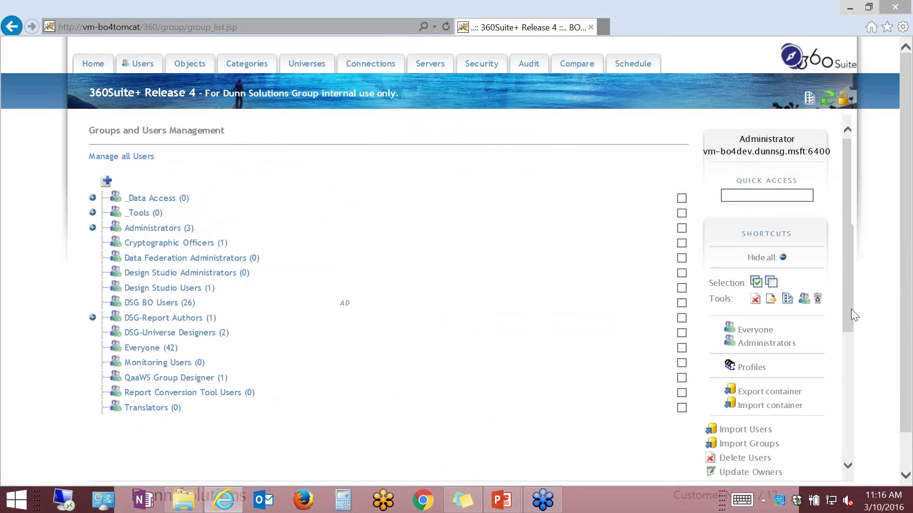
pyautogui.scroll(-2, 850, 311)
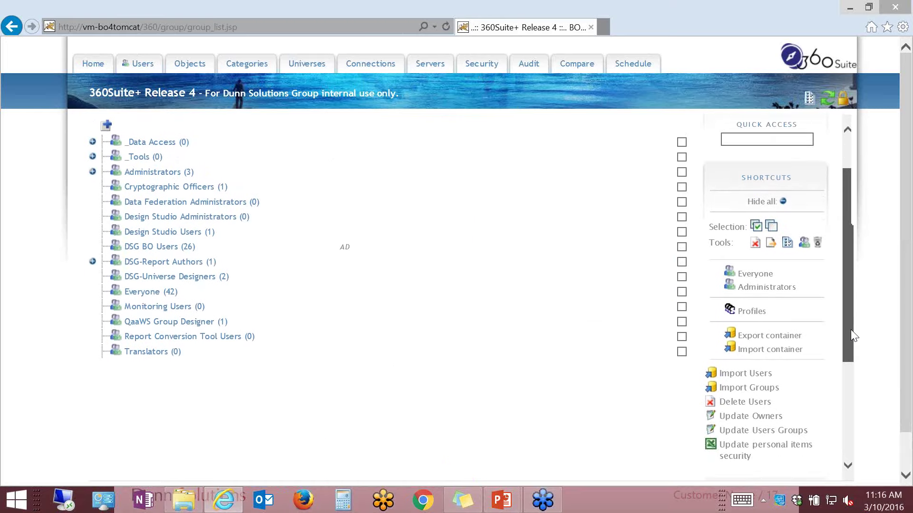
pyautogui.scroll(1, 851, 332)
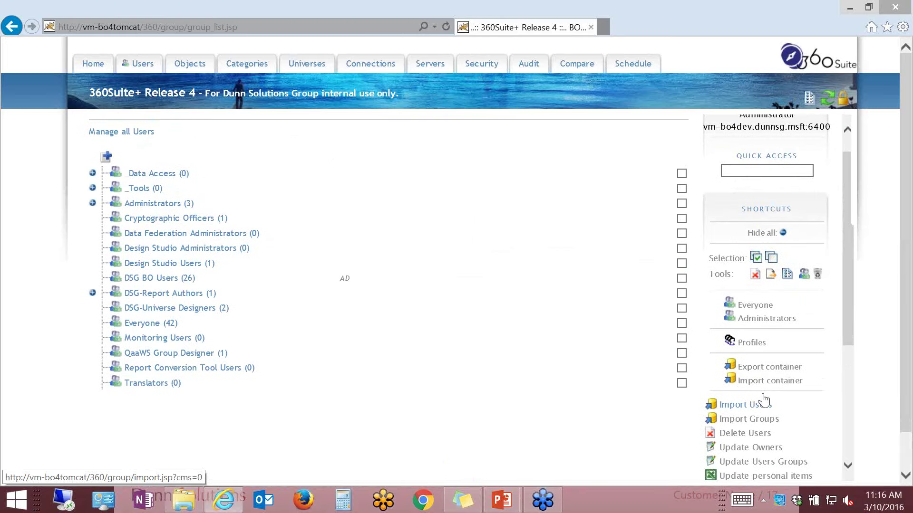
pyautogui.click(762, 394)
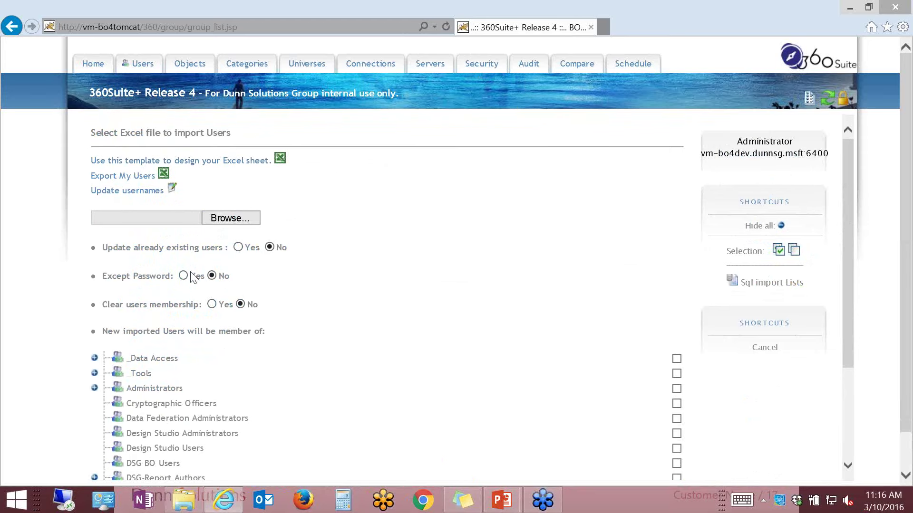
# Open the Users to Import to BI 4 workbook from the 360 product folder, examine its user columns, and close it.
pyautogui.click(184, 501)
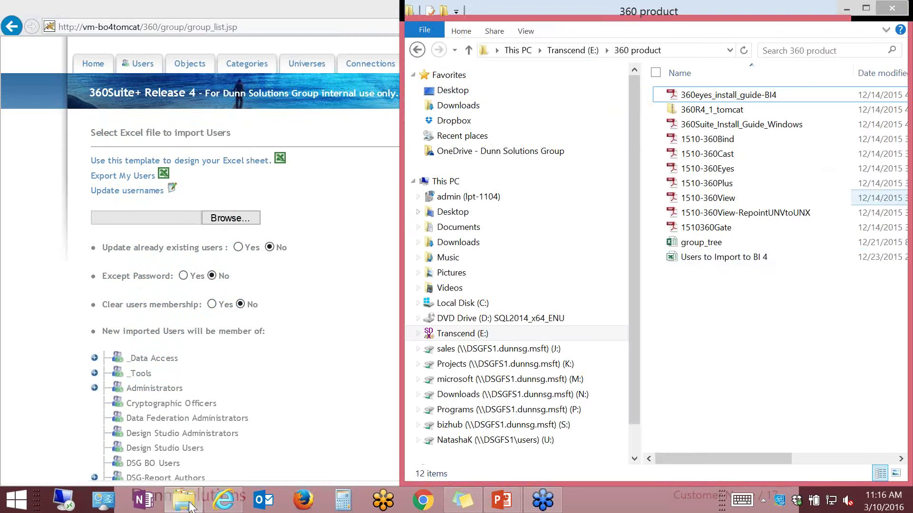
pyautogui.doubleClick(714, 257)
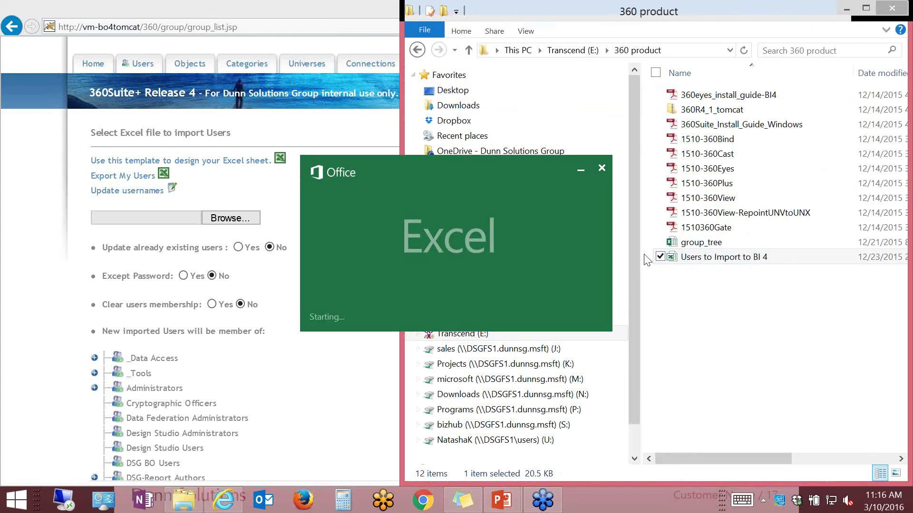
pyautogui.click(670, 250)
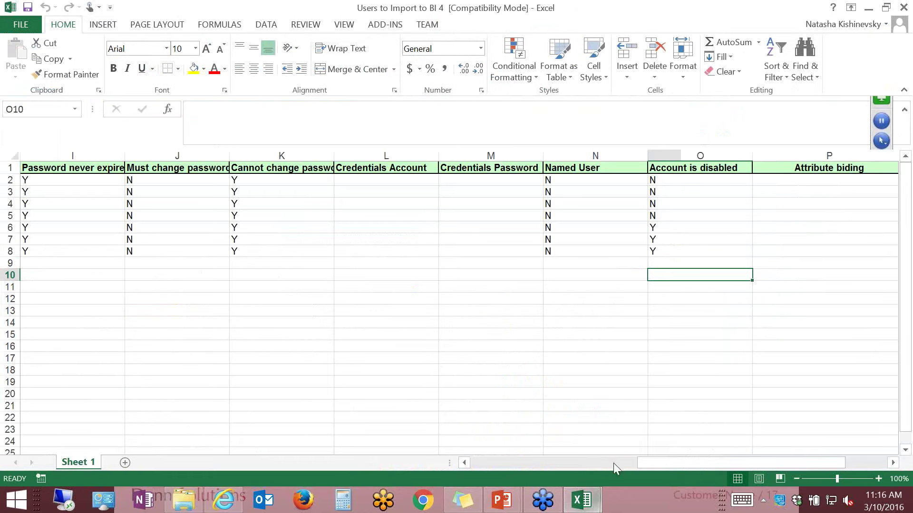
pyautogui.moveTo(635, 466); pyautogui.dragTo(493, 464)
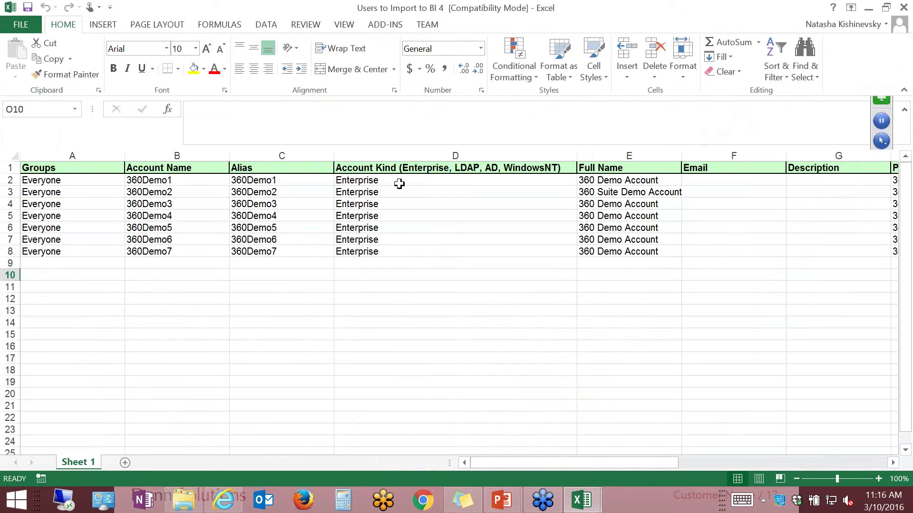
pyautogui.moveTo(492, 462); pyautogui.dragTo(511, 463)
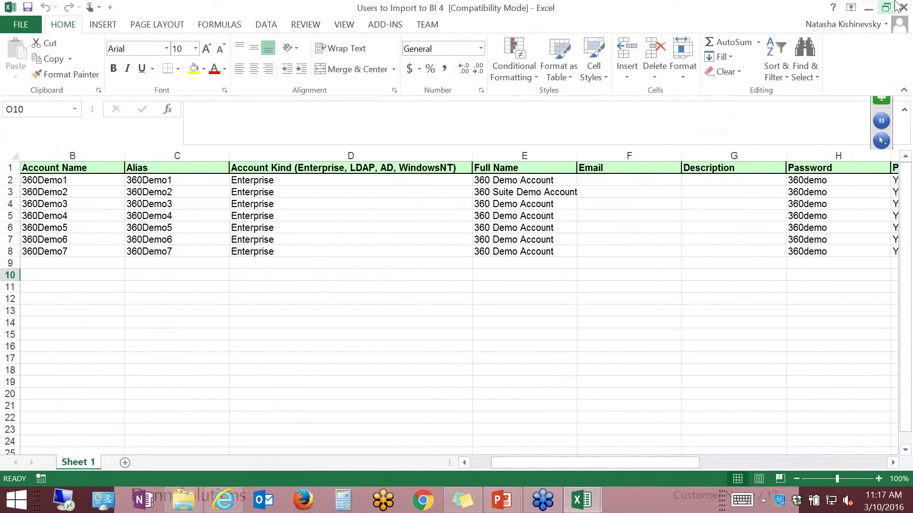
pyautogui.click(902, 7)
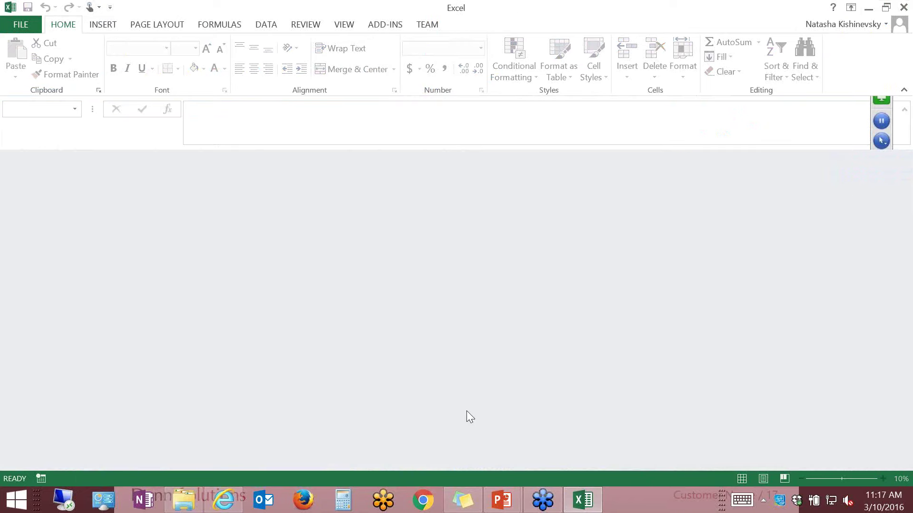
# Back in Internet Explorer, import users from Users to Import to BI 4 with membership in Everyone, and return to the group list.
pyautogui.click(223, 499)
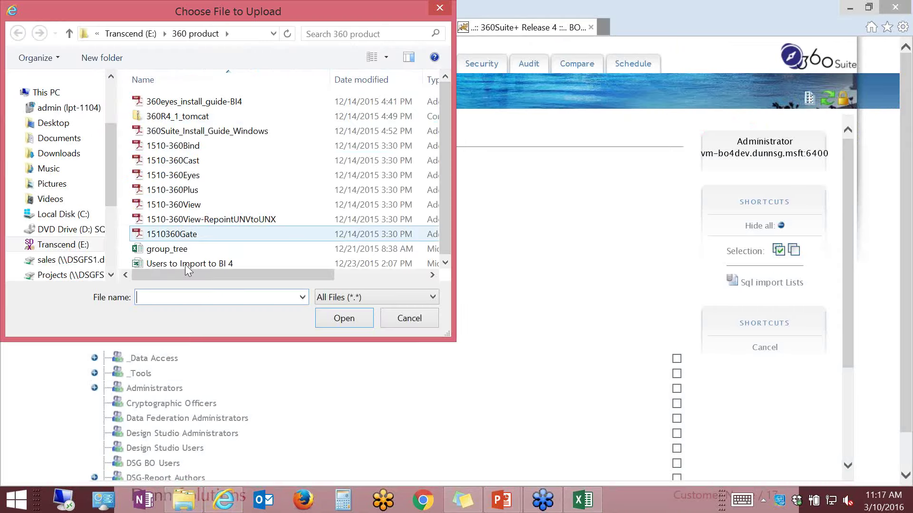
pyautogui.click(260, 264)
pyautogui.click(326, 316)
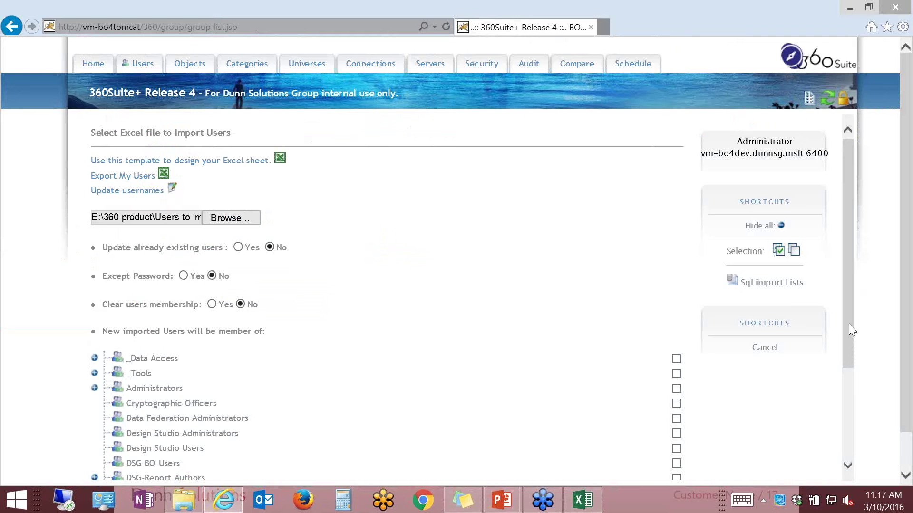
pyautogui.moveTo(851, 330); pyautogui.dragTo(846, 418)
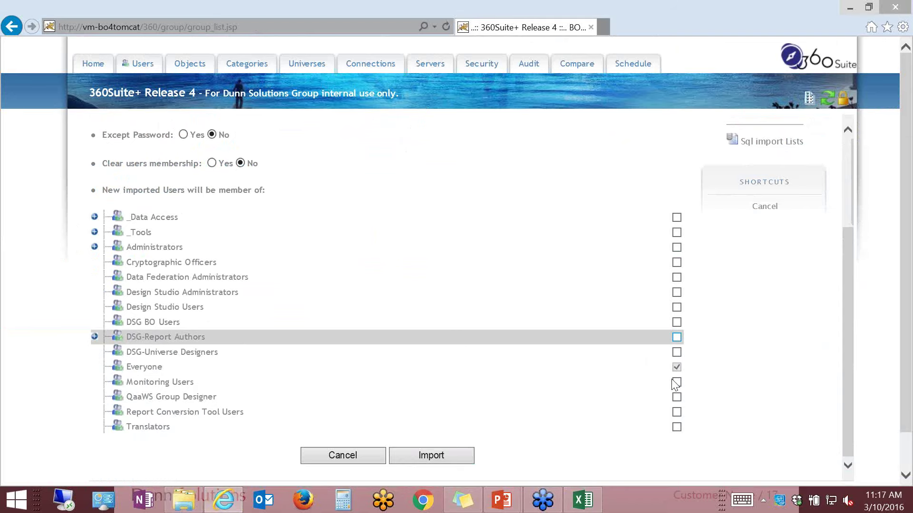
pyautogui.click(415, 455)
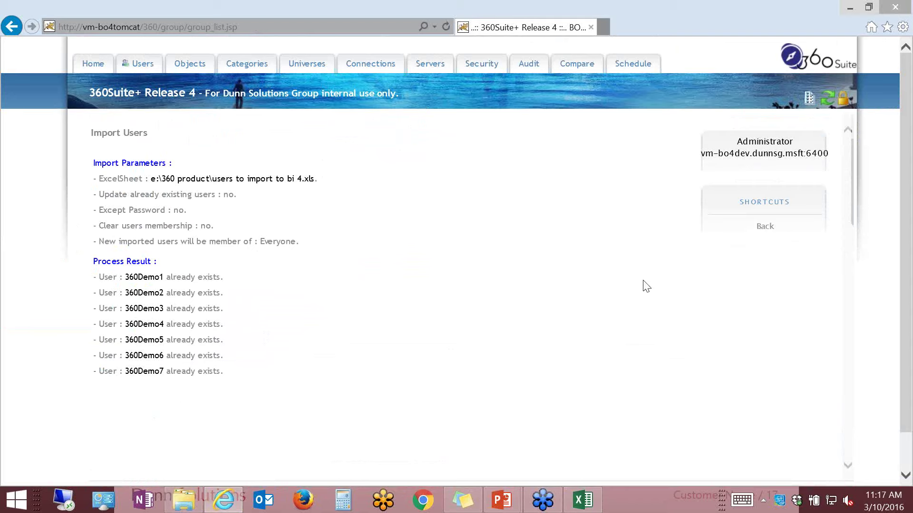
pyautogui.click(764, 231)
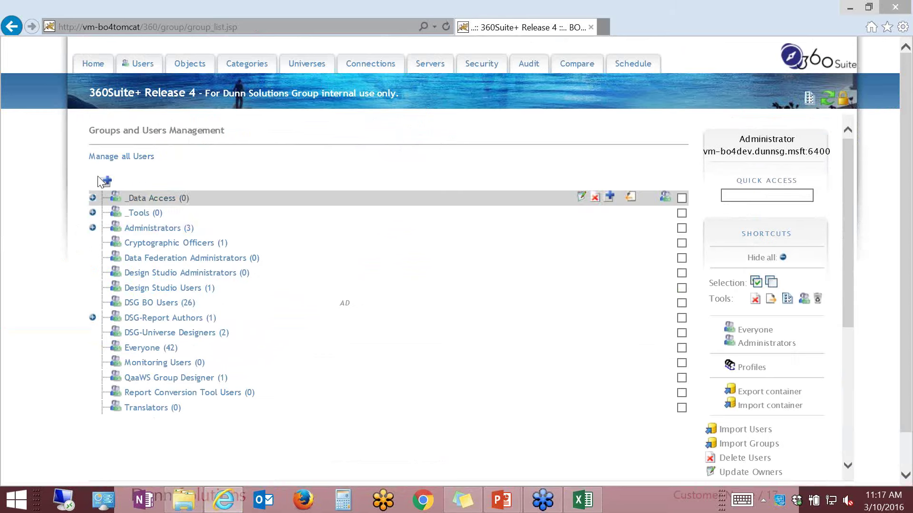
# Open the list of all users, select 360Demo1 through 360Demo7, and delete 360Demo7 with confirmation.
pyautogui.click(153, 244)
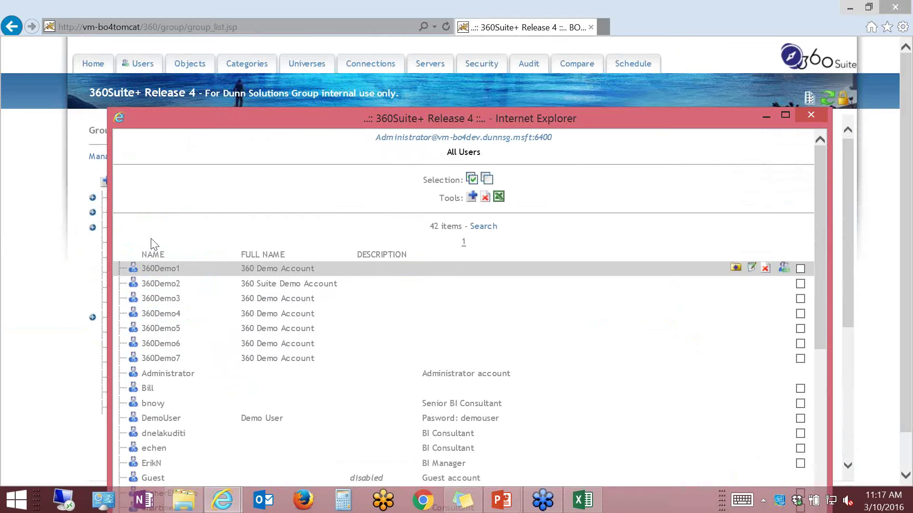
pyautogui.click(799, 269)
pyautogui.click(800, 284)
pyautogui.click(799, 298)
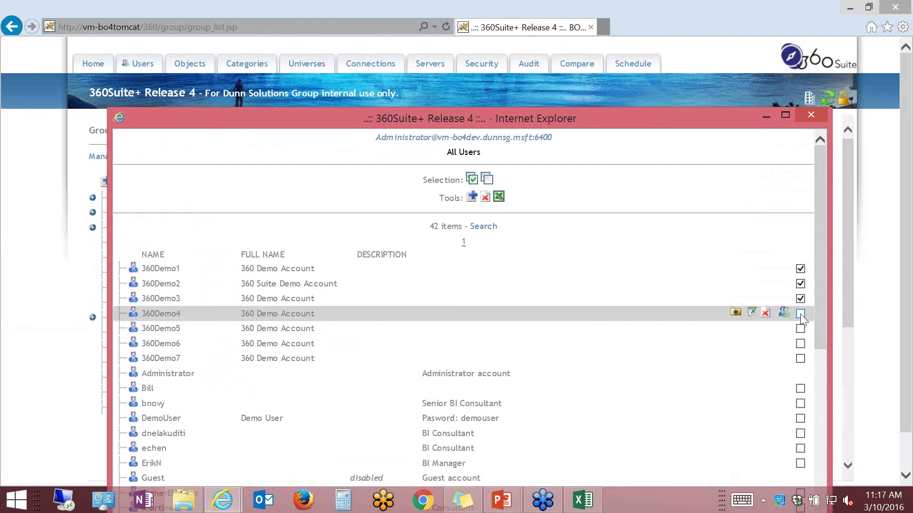
pyautogui.click(800, 314)
pyautogui.click(800, 328)
pyautogui.click(801, 343)
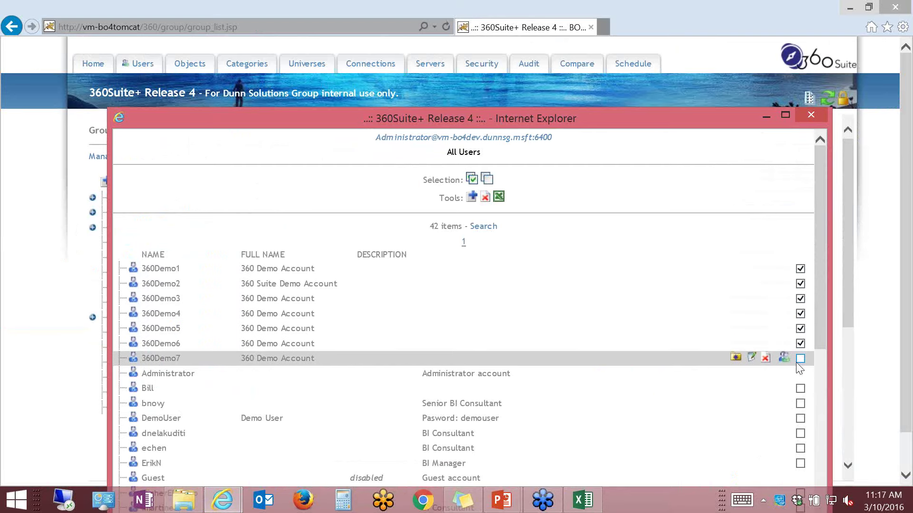
pyautogui.click(800, 358)
pyautogui.click(765, 358)
pyautogui.click(457, 335)
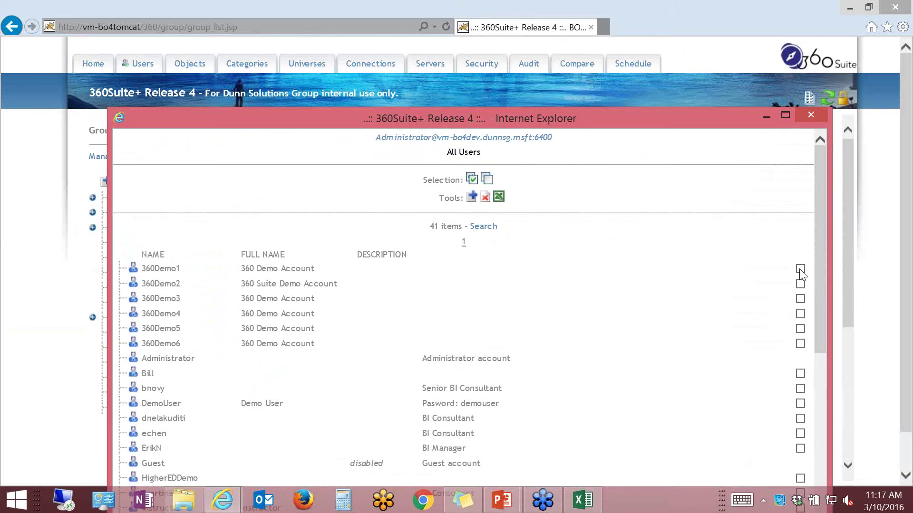
# Select 360Demo1 through 360Demo6 in the list of all users and delete 360Demo1 with confirmation.
pyautogui.click(800, 284)
pyautogui.click(800, 299)
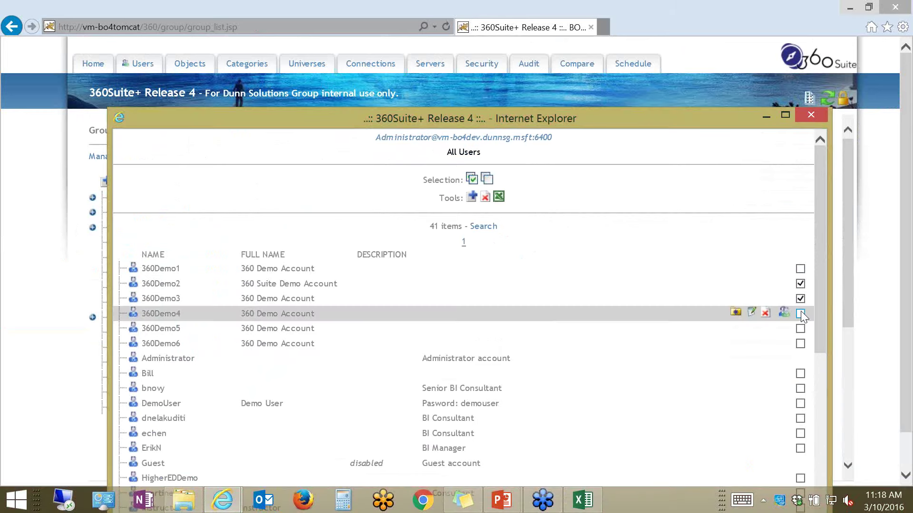
pyautogui.click(800, 313)
pyautogui.click(800, 328)
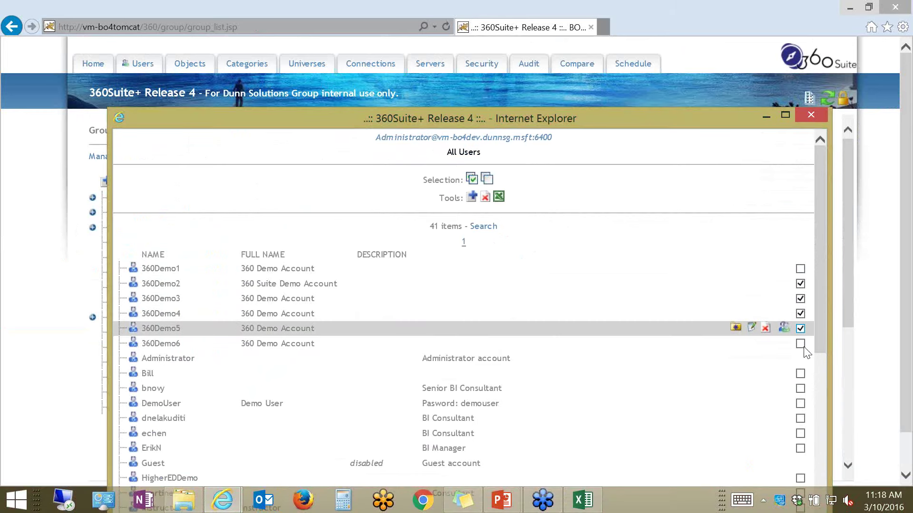
pyautogui.click(800, 343)
pyautogui.click(799, 270)
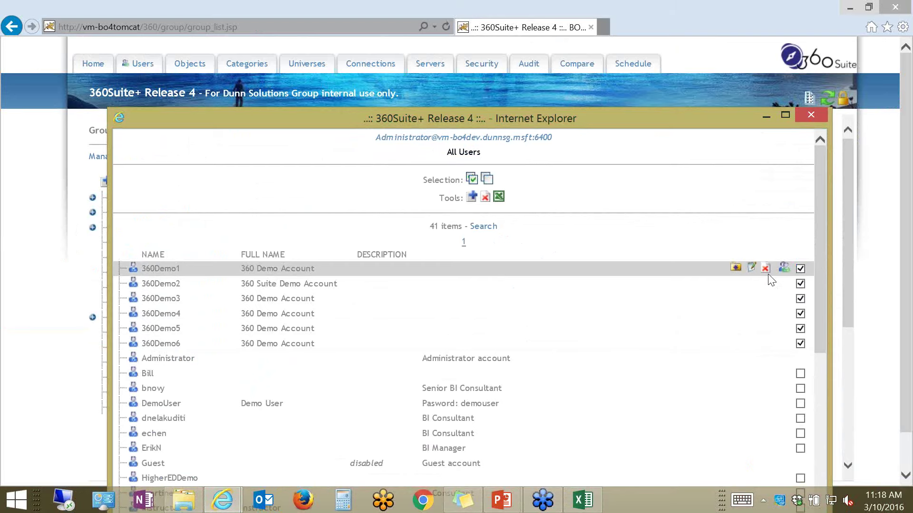
pyautogui.click(766, 269)
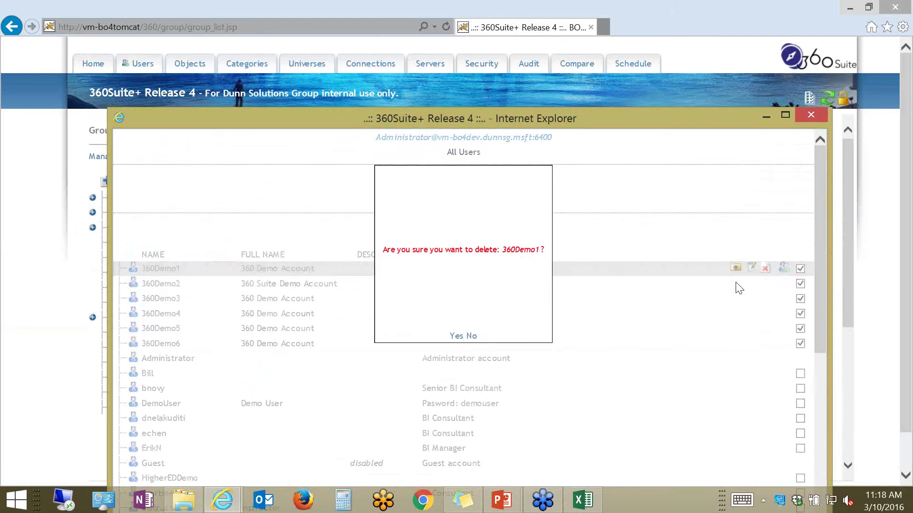
pyautogui.click(455, 336)
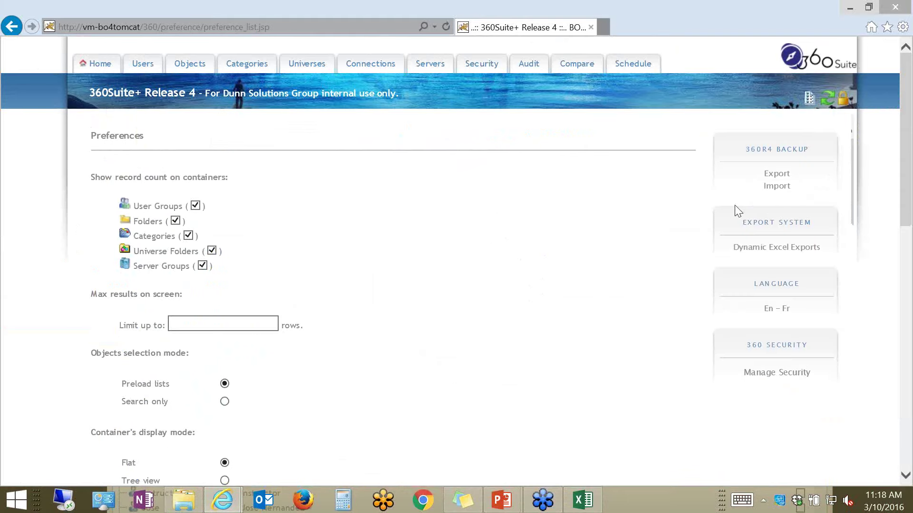
# Import users again from the Users to Import to BI 4 workbook with membership in Everyone, and return to the group list.
pyautogui.click(144, 63)
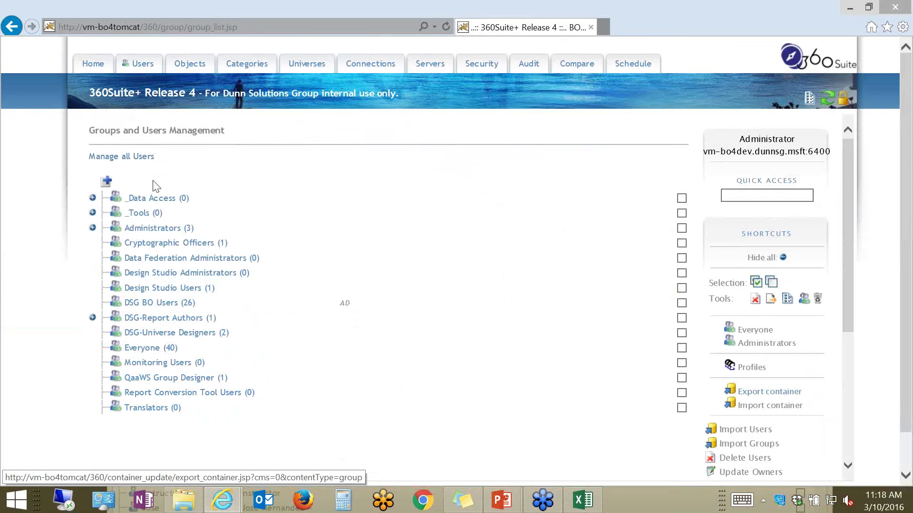
pyautogui.click(153, 182)
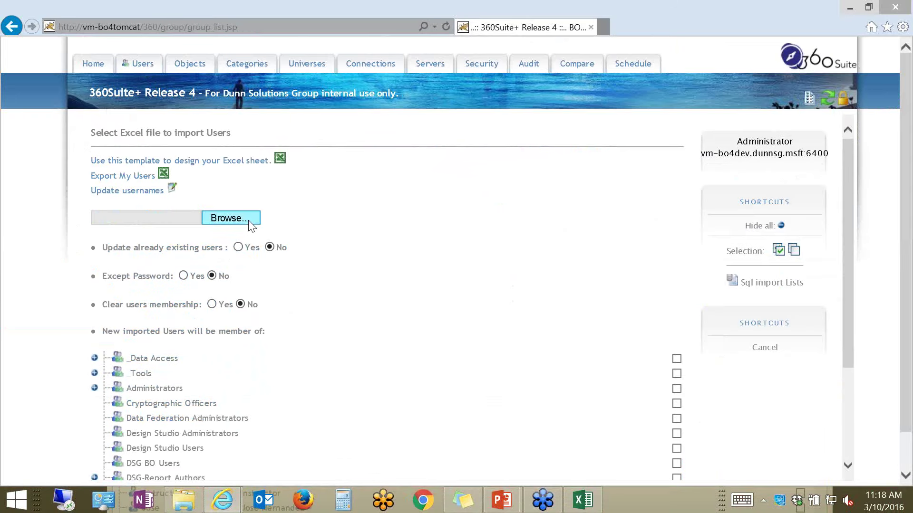
pyautogui.click(251, 225)
pyautogui.click(201, 262)
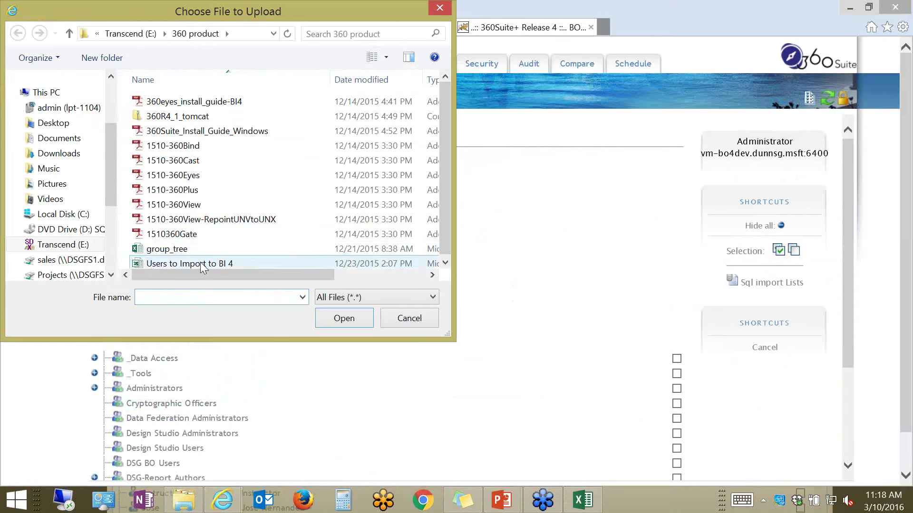
pyautogui.click(343, 317)
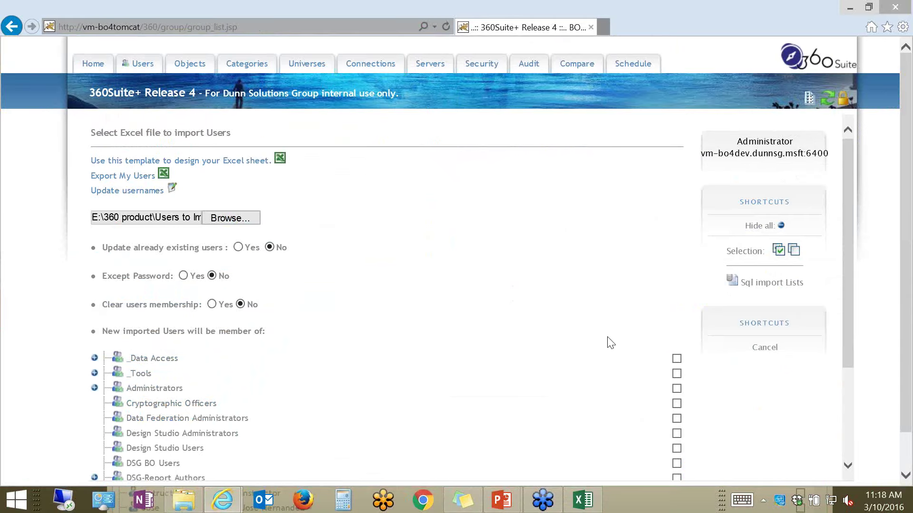
pyautogui.scroll(-3, 845, 332)
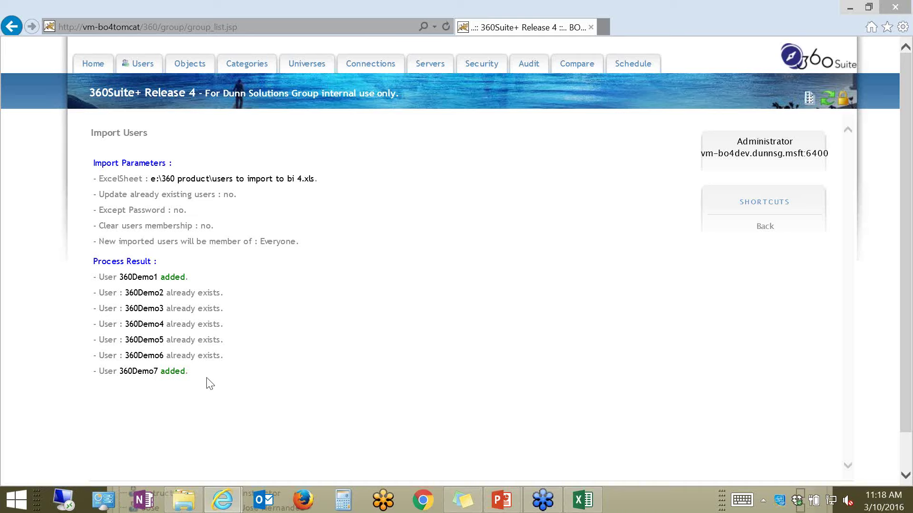
pyautogui.click(764, 226)
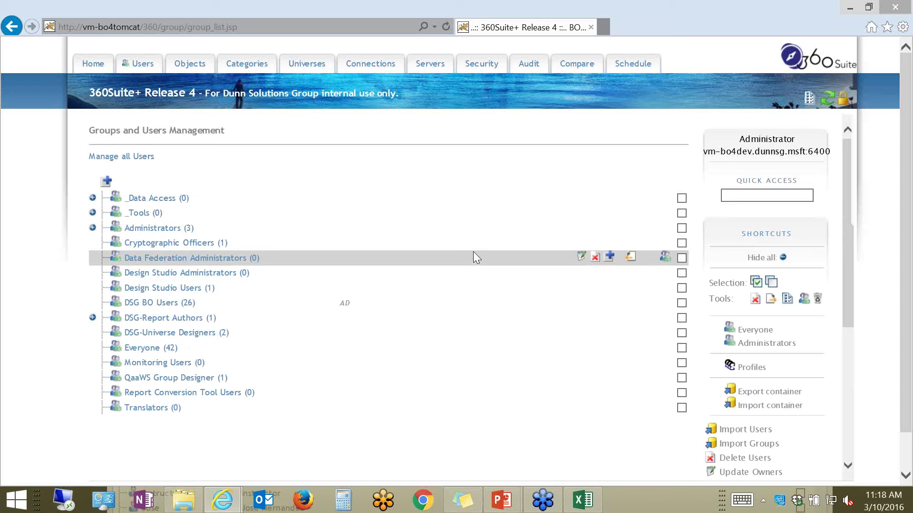
# Open security management on folders and add DSG-Report Authors and its subgroups DSG BI Group, DSG DemoUsers and DSG Managers to the rights matrix.
pyautogui.click(495, 84)
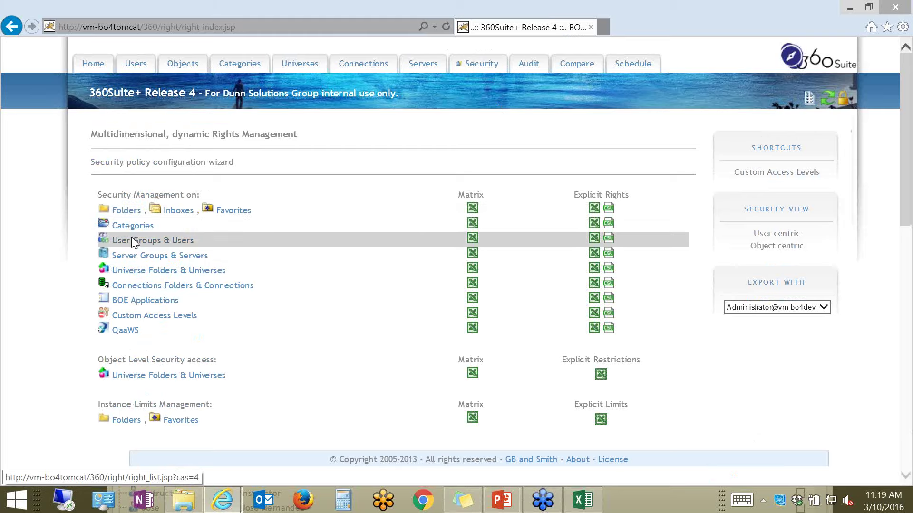
pyautogui.click(126, 211)
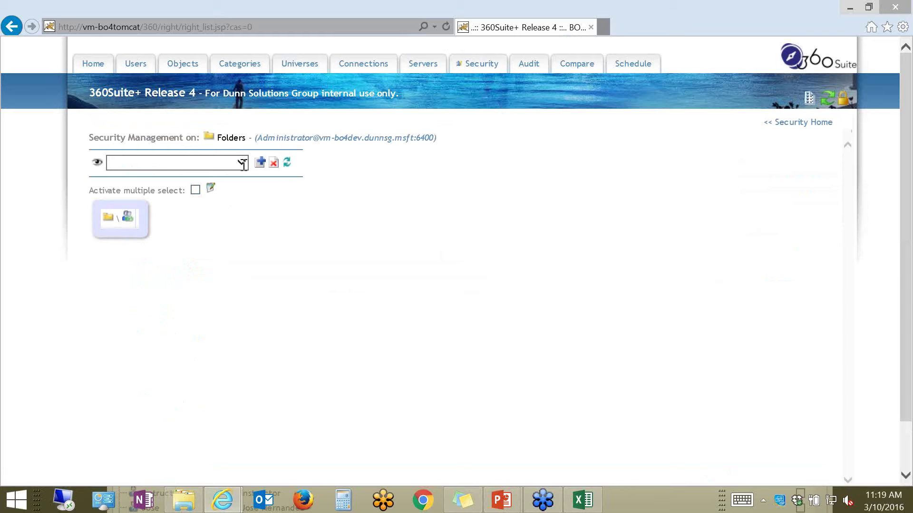
pyautogui.click(97, 164)
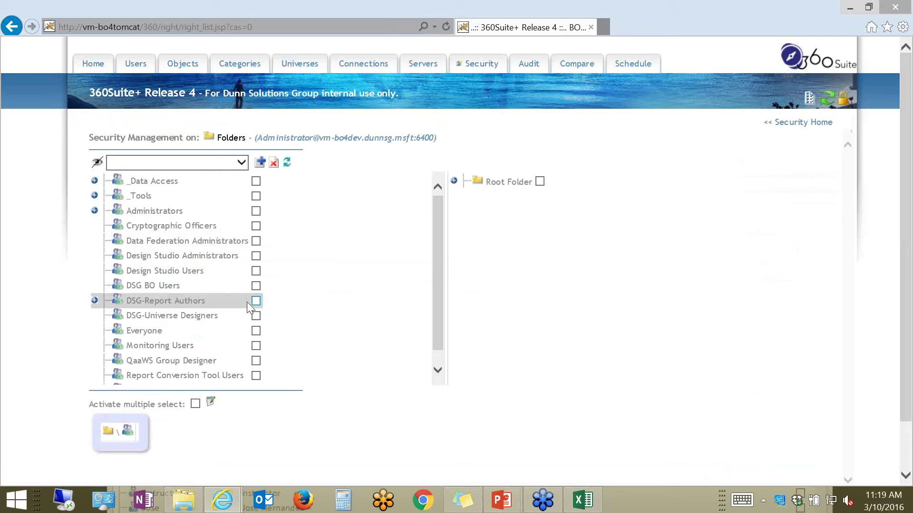
pyautogui.click(93, 301)
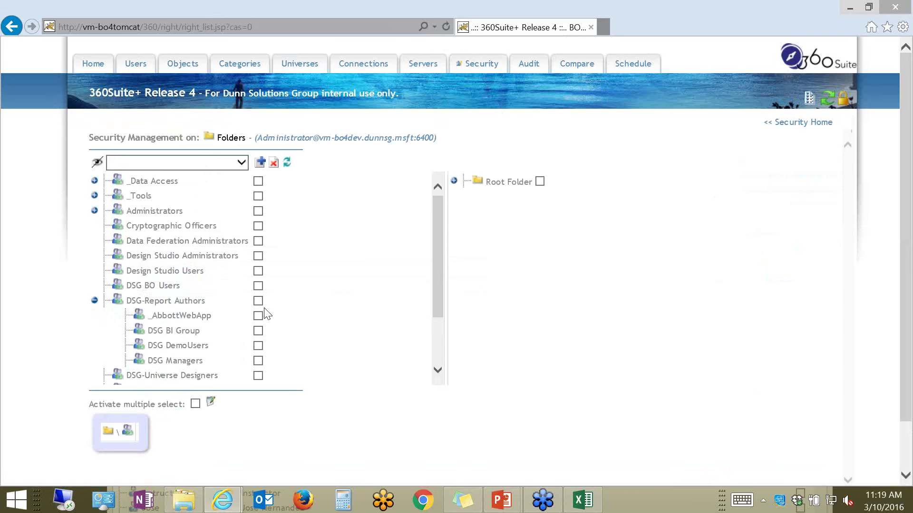
pyautogui.click(258, 301)
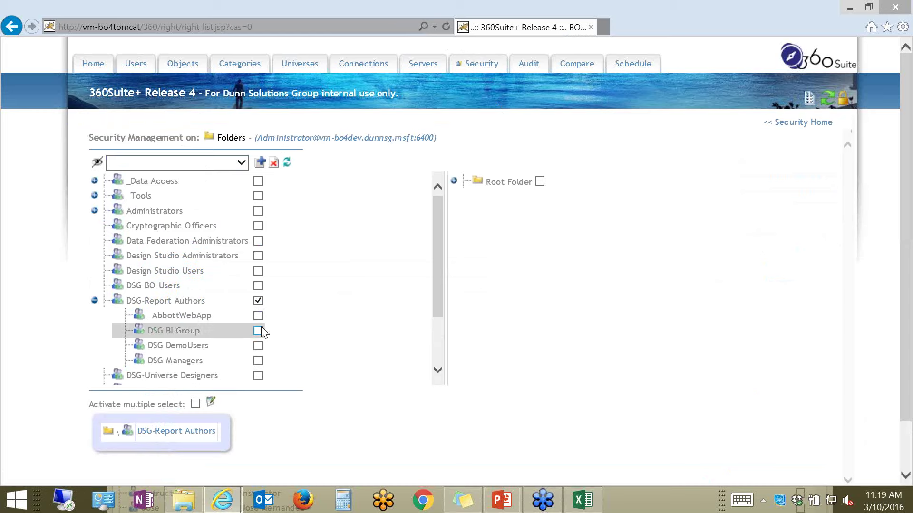
pyautogui.click(258, 331)
pyautogui.click(258, 346)
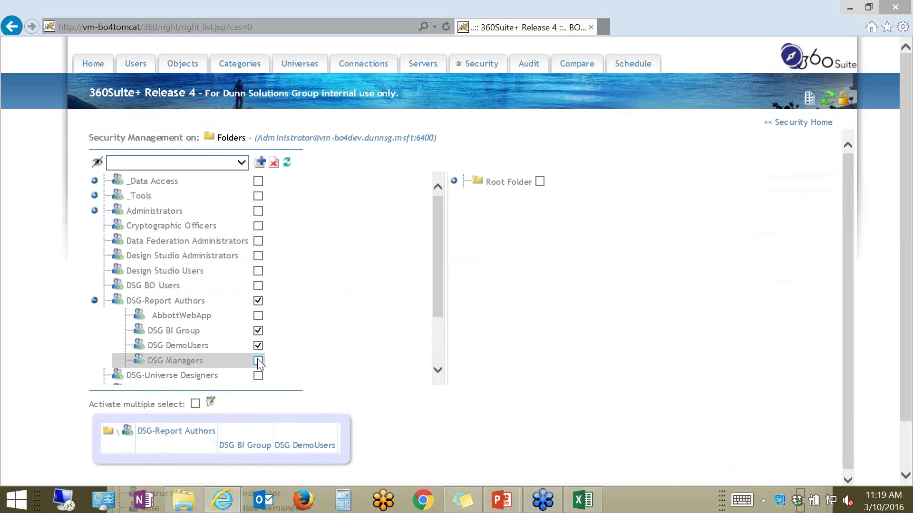
pyautogui.click(258, 361)
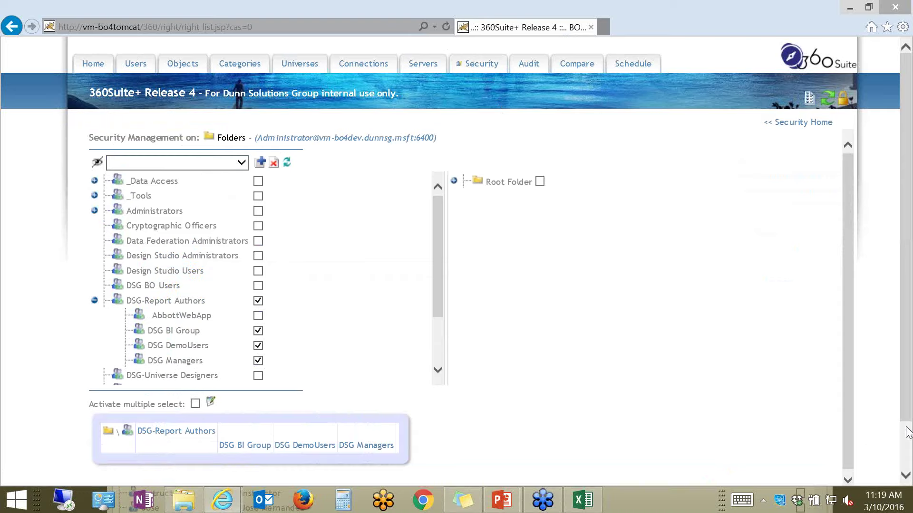
# Add Custom Demos, Design Studio, DSG Products - Front Ends and Demonstrations, and eFashion Demonstrations from the DSG Demonstrations folder to the rights matrix.
pyautogui.scroll(-1, 908, 433)
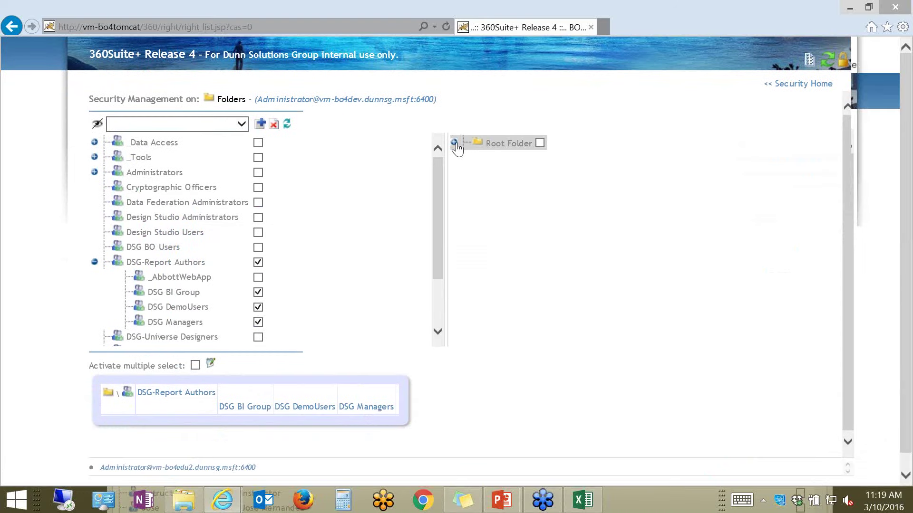
pyautogui.click(454, 142)
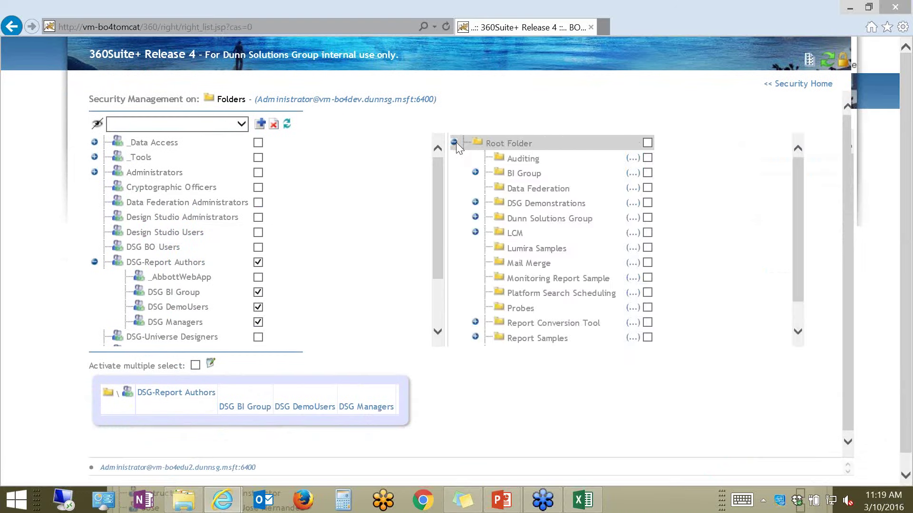
pyautogui.click(475, 203)
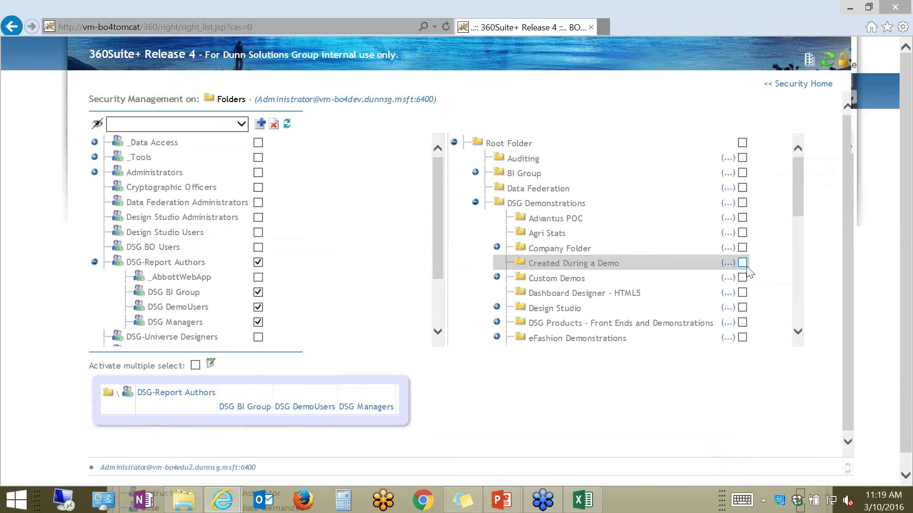
pyautogui.click(743, 278)
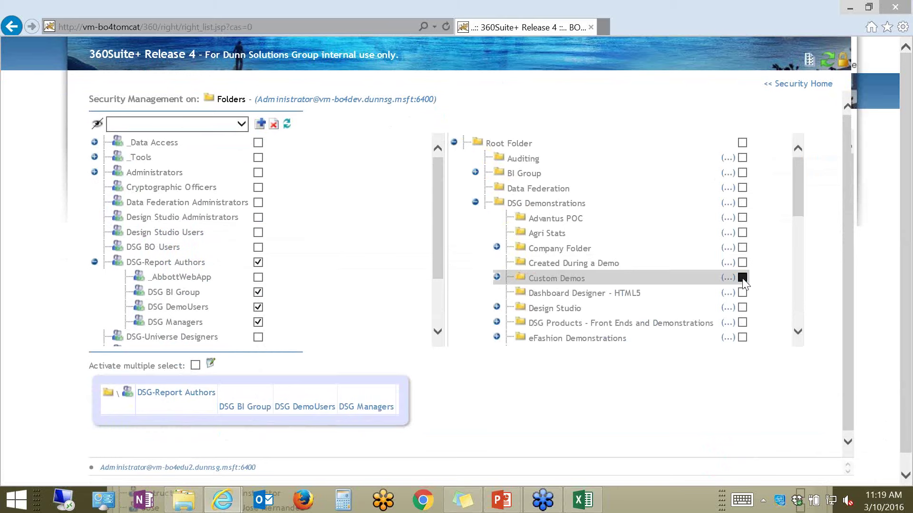
pyautogui.click(742, 308)
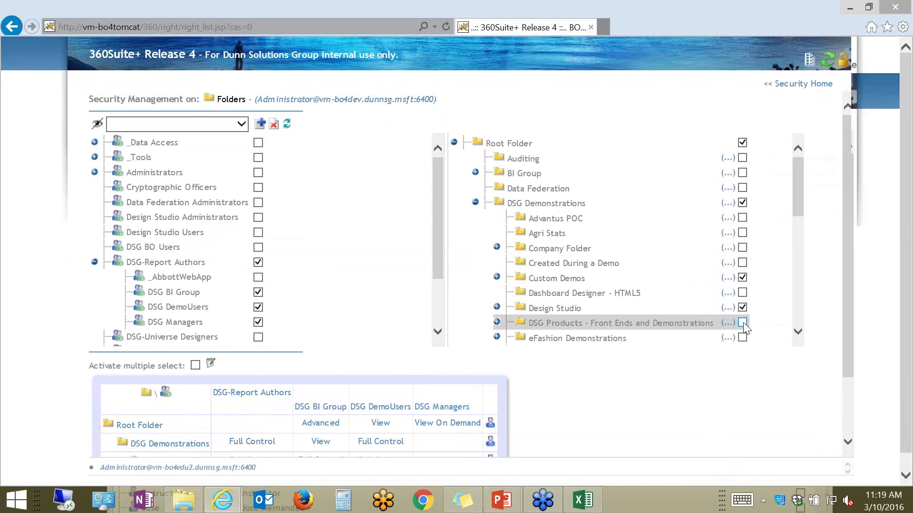
pyautogui.click(742, 324)
pyautogui.scroll(-3, 796, 224)
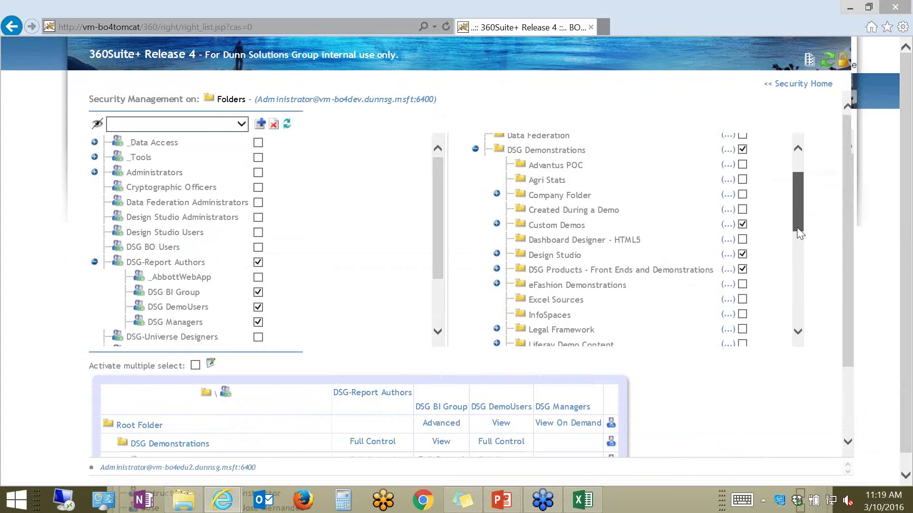
pyautogui.click(742, 276)
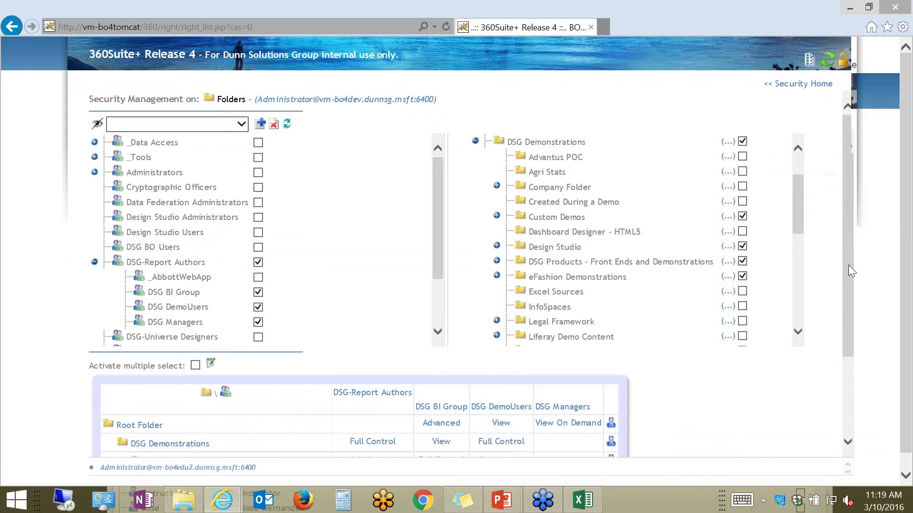
# Give the DSG DemoUsers group the View right on the Custom Demos folder, without inheriting rights from parent folders.
pyautogui.moveTo(848, 266); pyautogui.dragTo(843, 341)
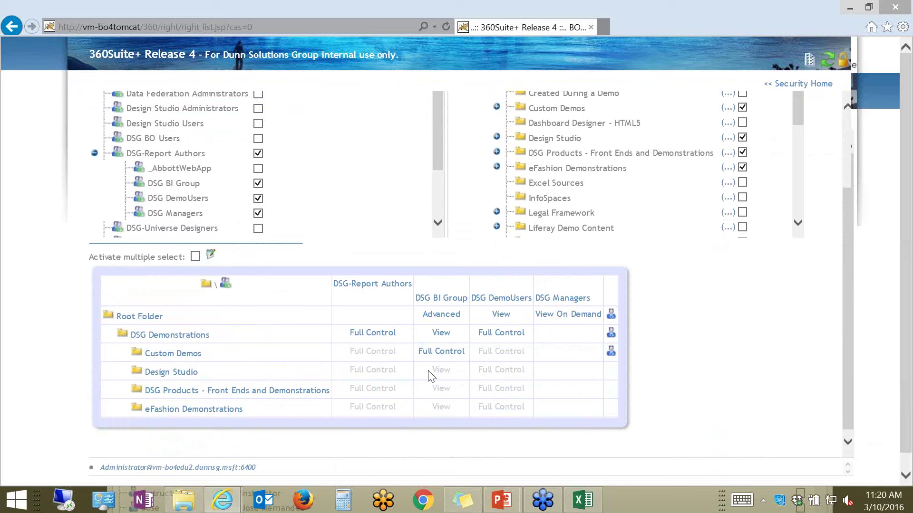
pyautogui.click(505, 360)
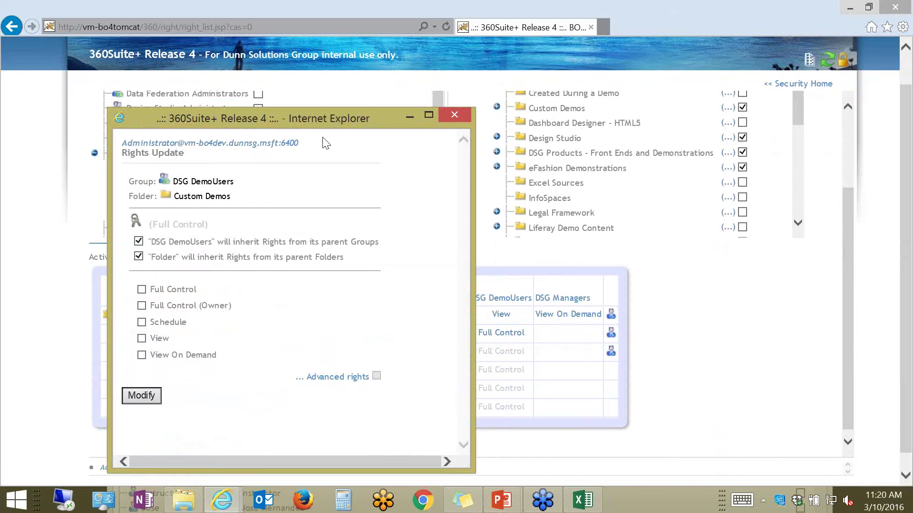
pyautogui.moveTo(252, 116); pyautogui.dragTo(189, 109)
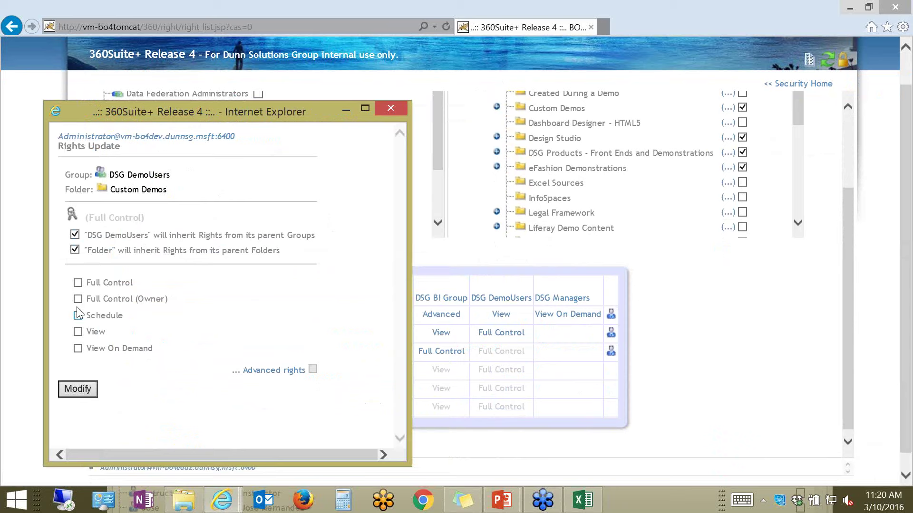
pyautogui.click(76, 251)
pyautogui.click(77, 332)
pyautogui.click(78, 389)
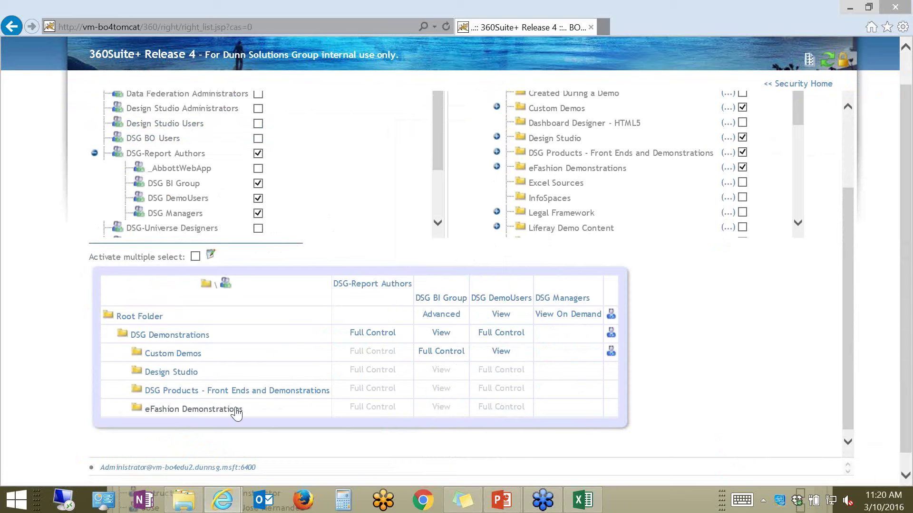
# Give the DSG-Report Authors group the View right on the Design Studio folder, without inheriting rights from parent groups.
pyautogui.click(369, 372)
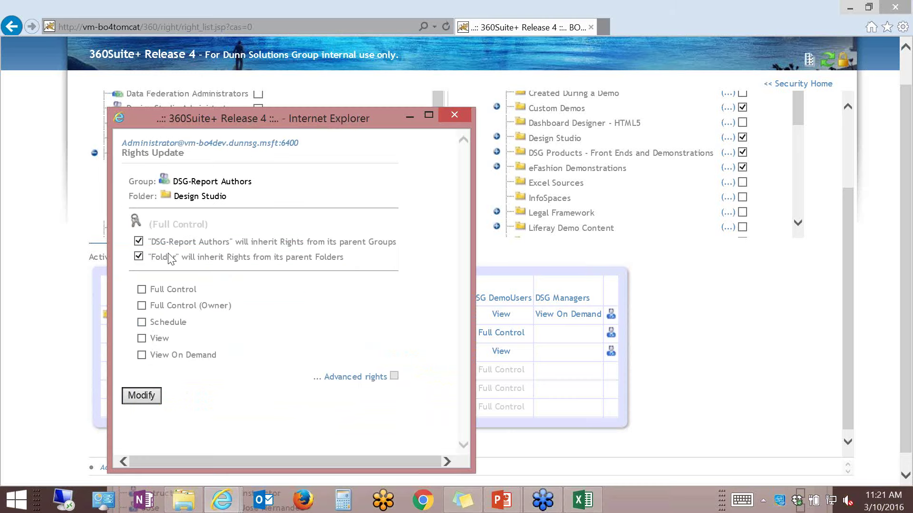
pyautogui.click(142, 339)
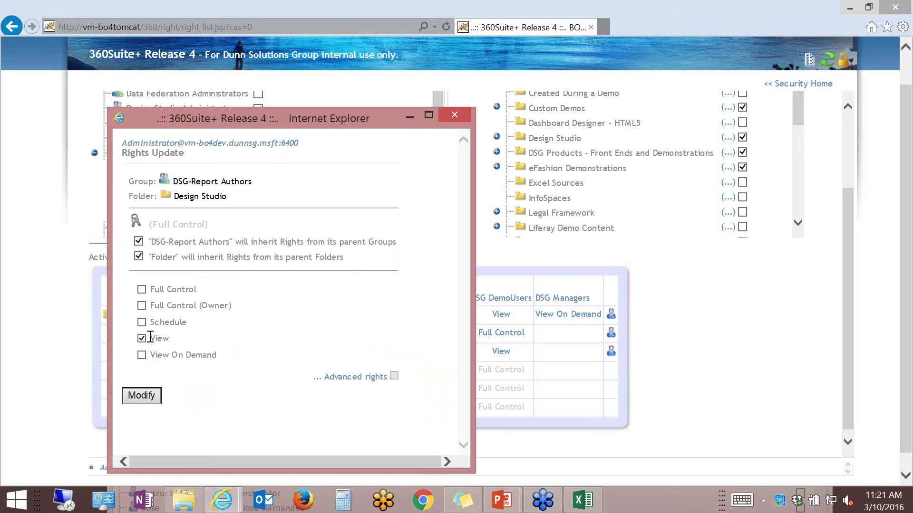
pyautogui.click(139, 242)
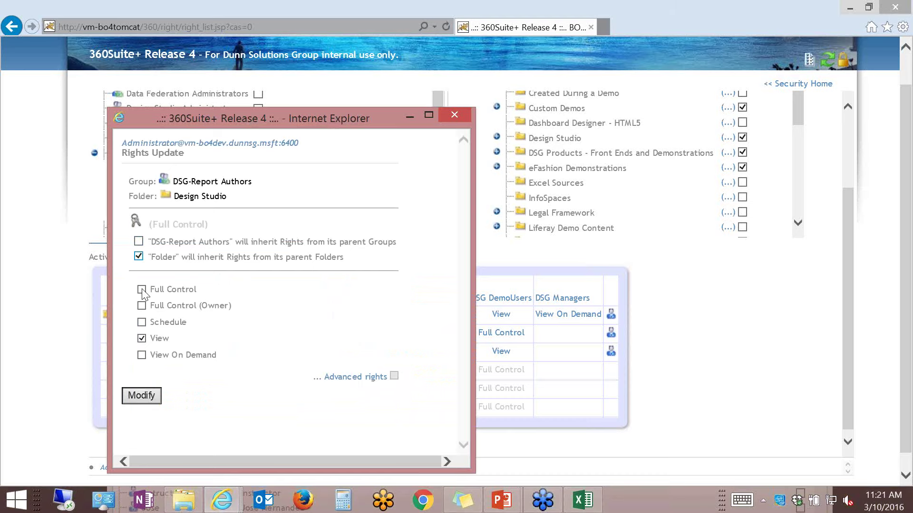
pyautogui.click(141, 395)
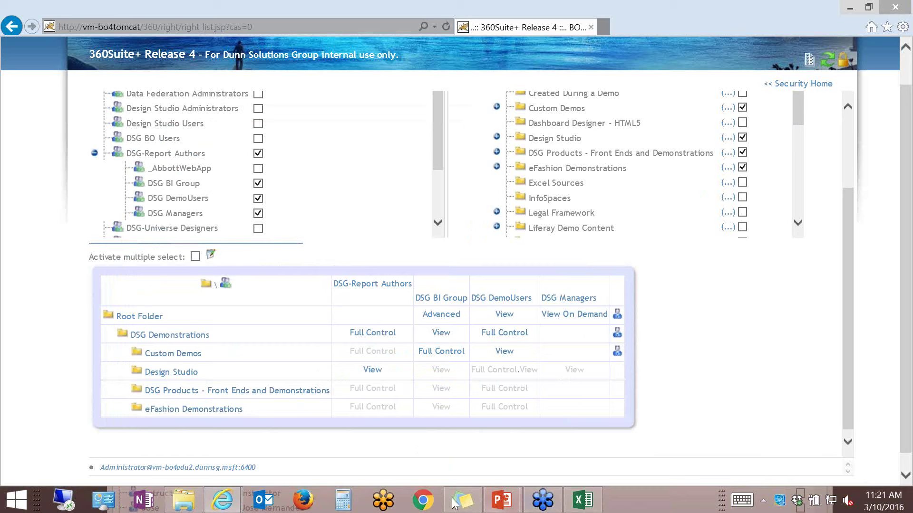
# Switch to the running PowerPoint slide show at the Managing Platform Security slide.
pyautogui.click(500, 503)
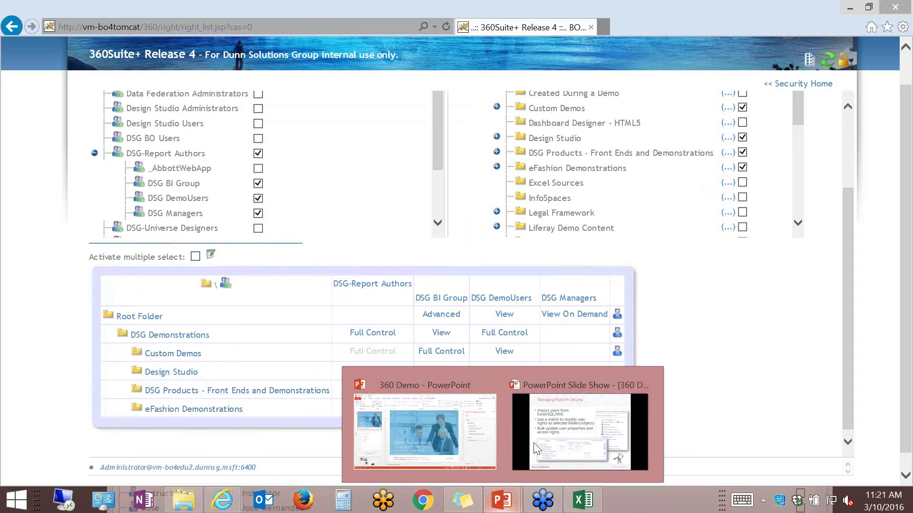
pyautogui.click(545, 423)
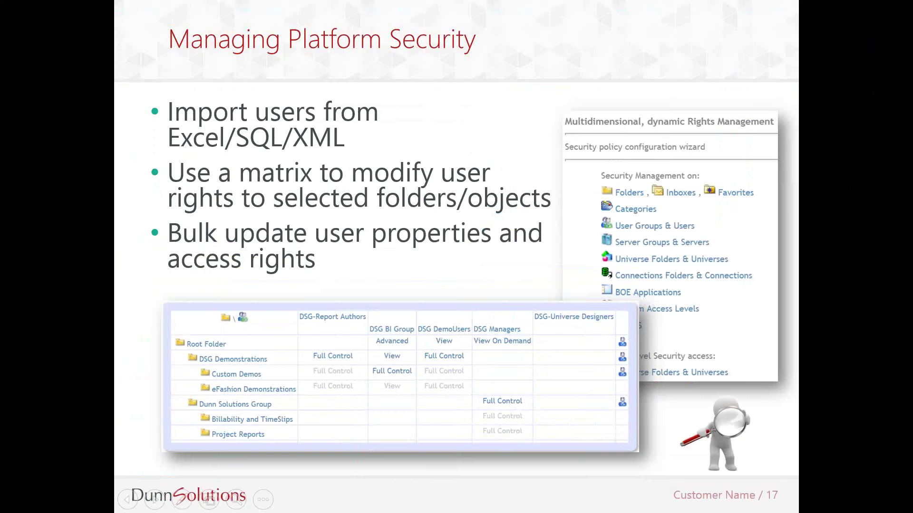
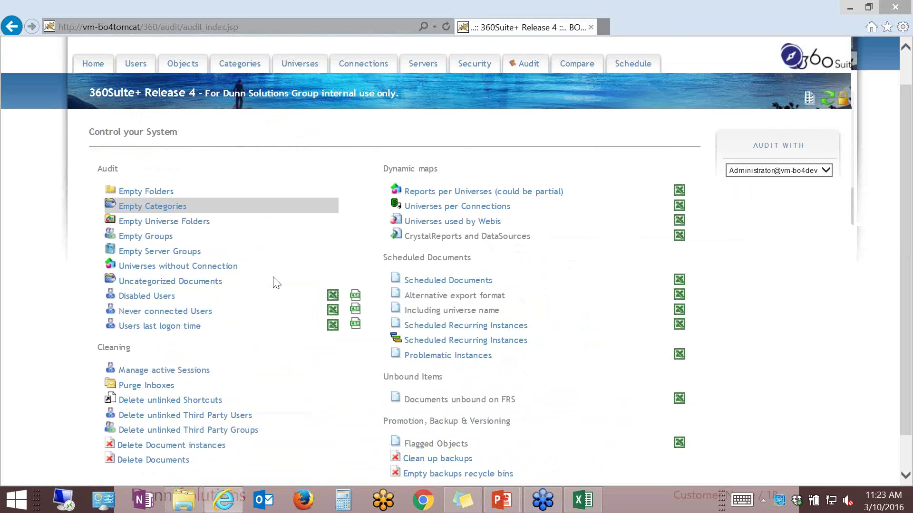
# Back in Internet Explorer, run the Empty Folders audit, return to the audit list, and run the Empty Groups audit.
pyautogui.click(161, 192)
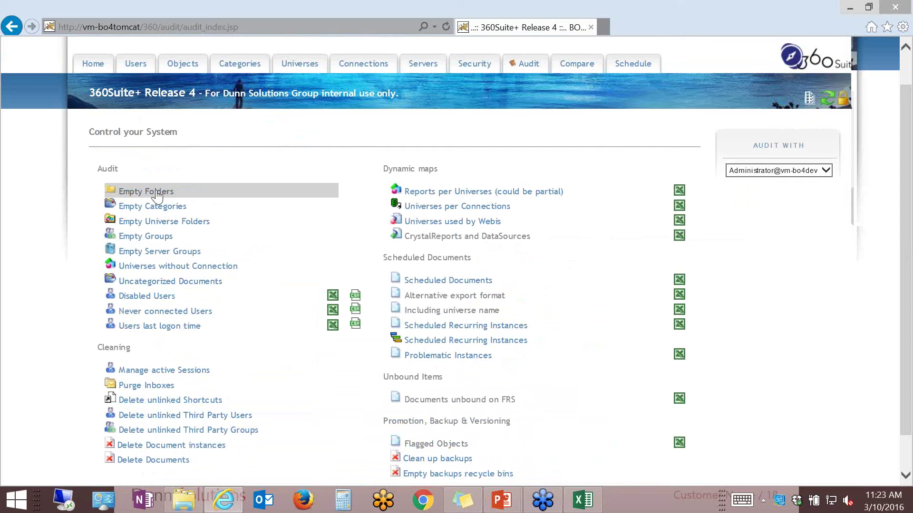
pyautogui.click(156, 192)
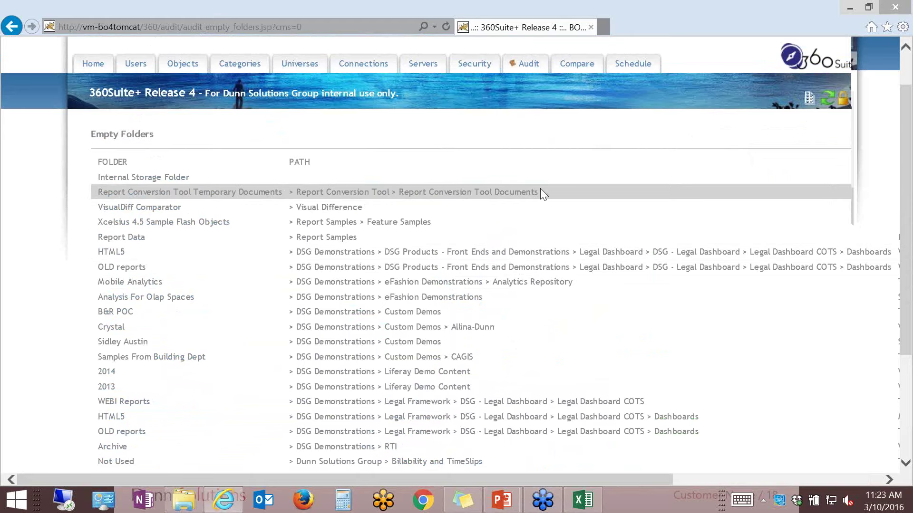
pyautogui.click(497, 192)
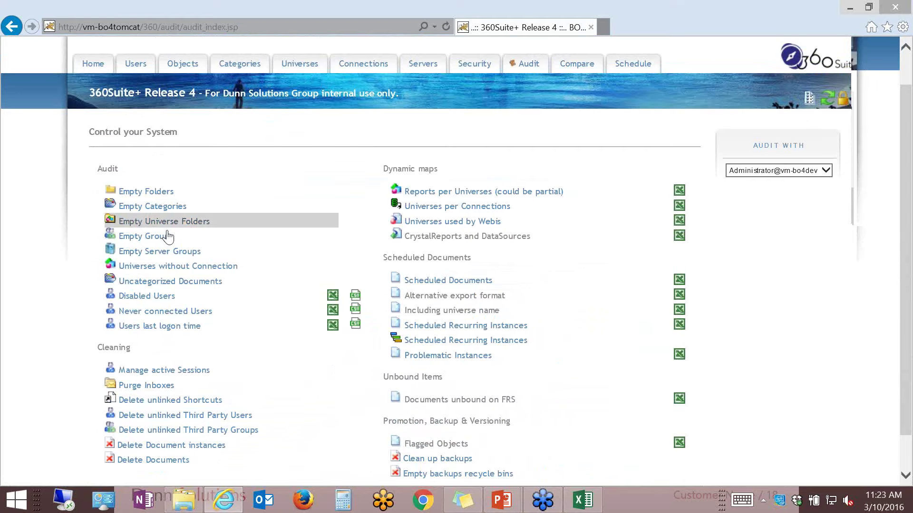
pyautogui.click(165, 235)
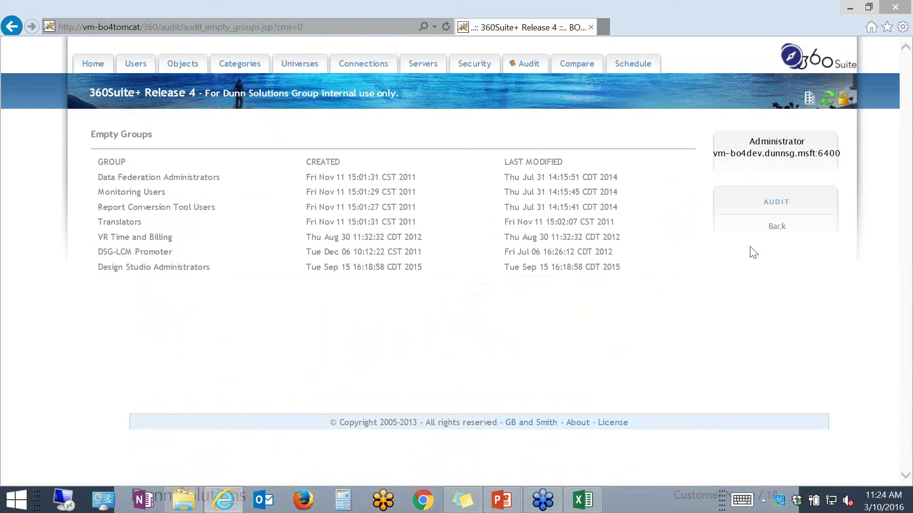
# Return to the audit list, export the Reports per Universes map to Excel, and open reports_per_universe.xlsx.
pyautogui.click(772, 228)
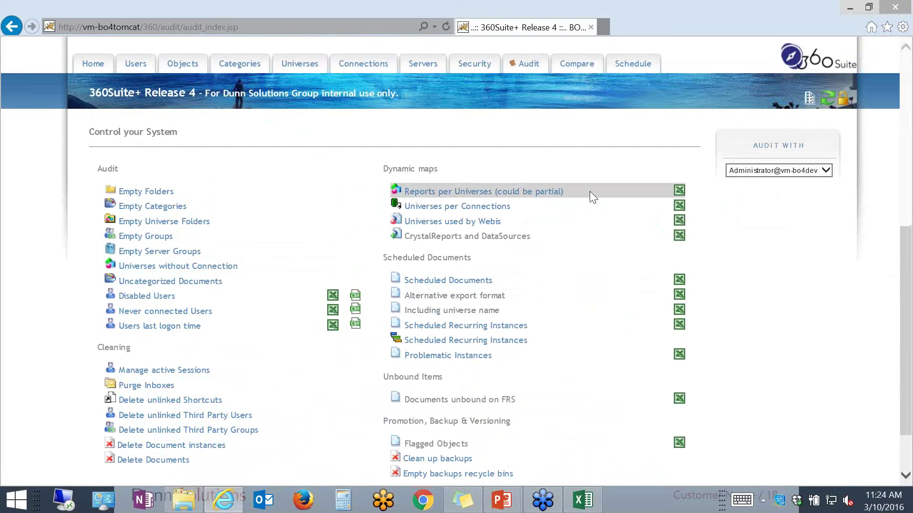
pyautogui.click(678, 192)
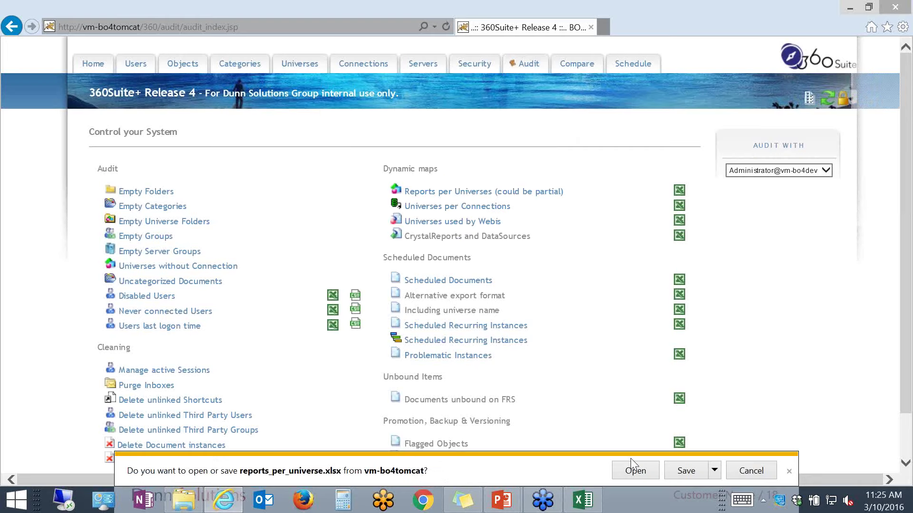
pyautogui.click(636, 471)
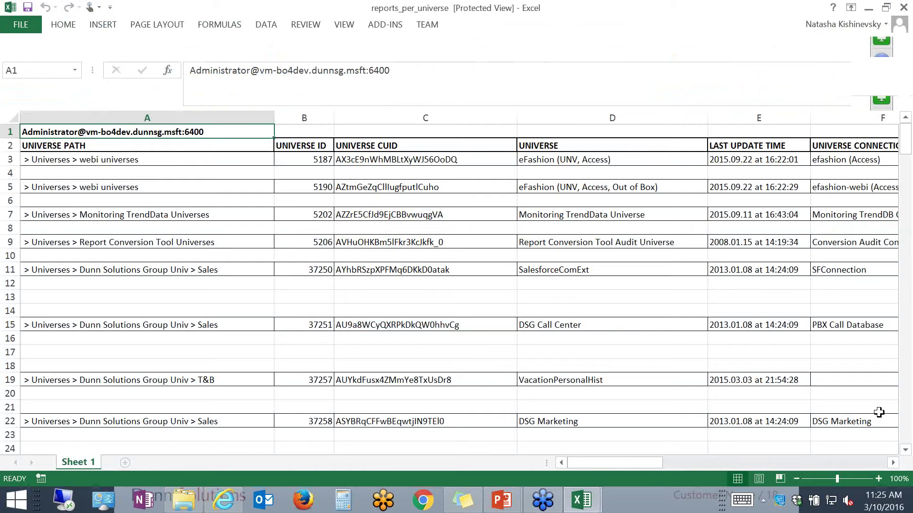
# With the sheet at 80% zoom, examine the universes, their paths and connections, and the reports built on each one.
pyautogui.click(796, 478)
pyautogui.click(797, 478)
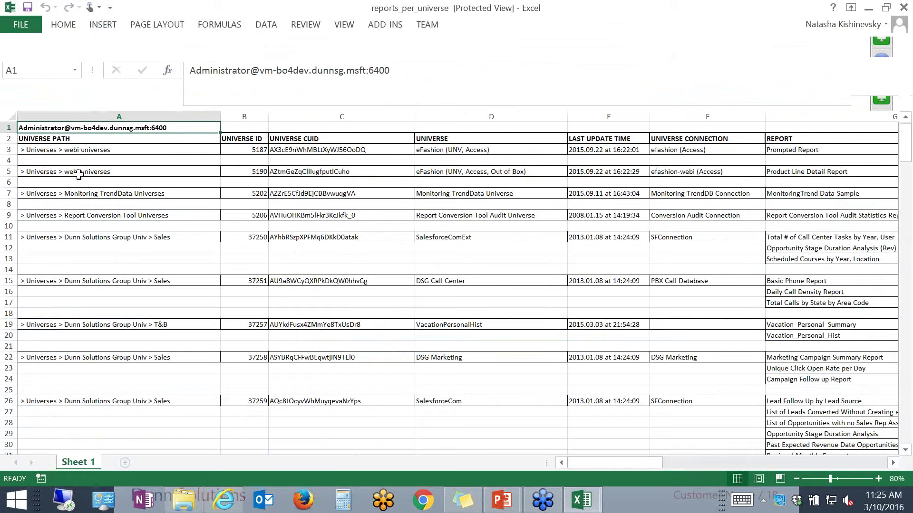
pyautogui.click(789, 265)
pyautogui.scroll(-1, 793, 264)
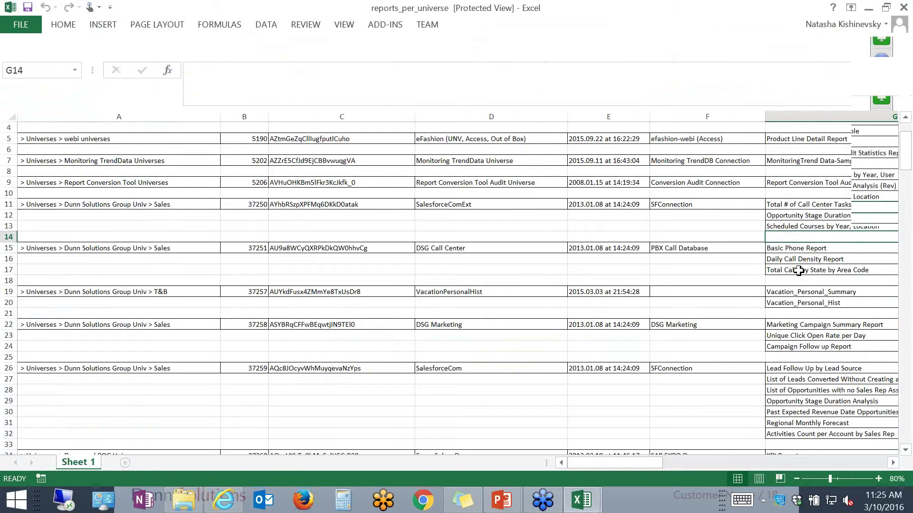
pyautogui.scroll(-4, 799, 270)
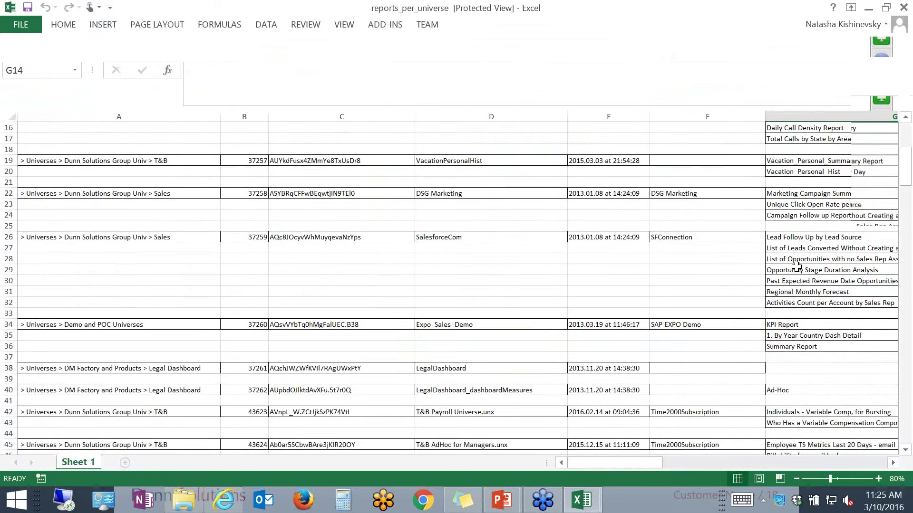
pyautogui.scroll(-1, 793, 261)
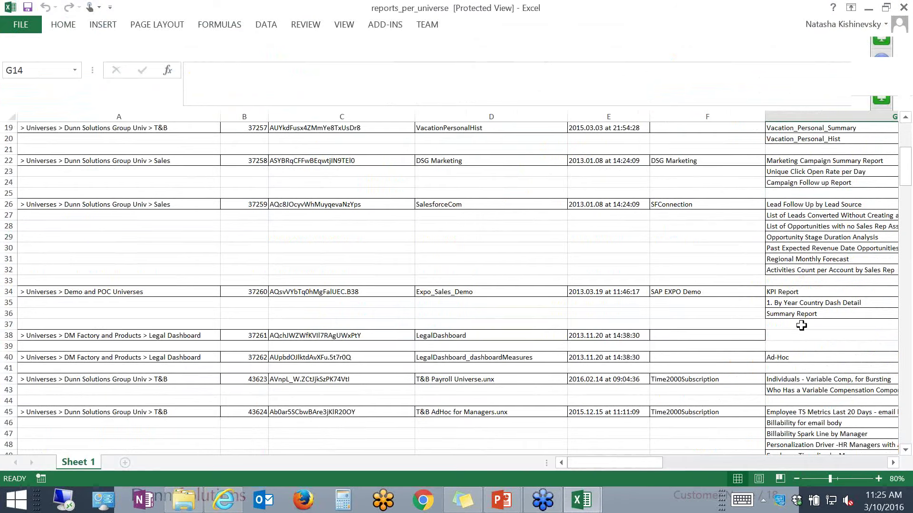
pyautogui.scroll(-5, 810, 338)
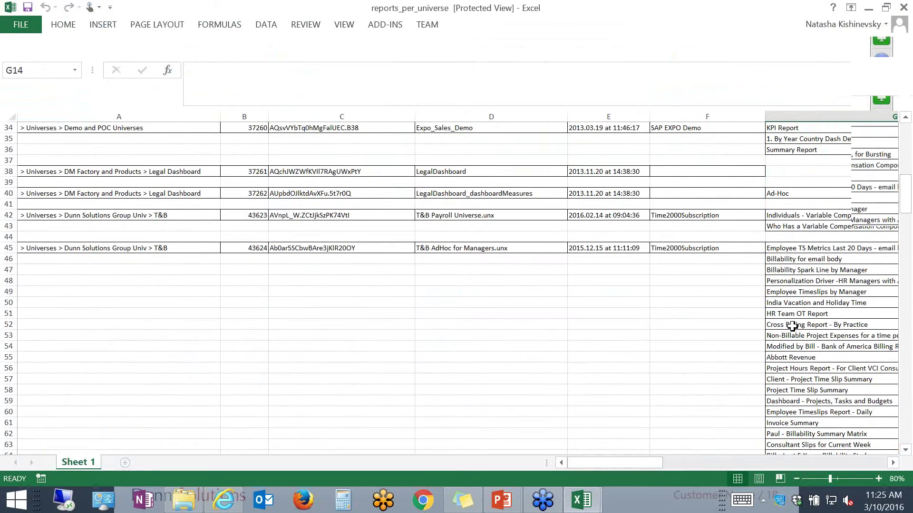
pyautogui.scroll(-2, 791, 327)
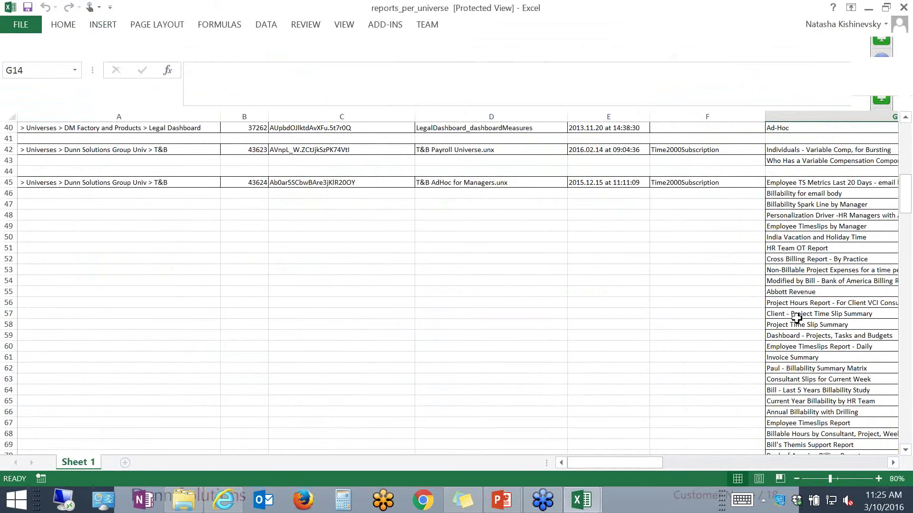
pyautogui.scroll(-1, 797, 317)
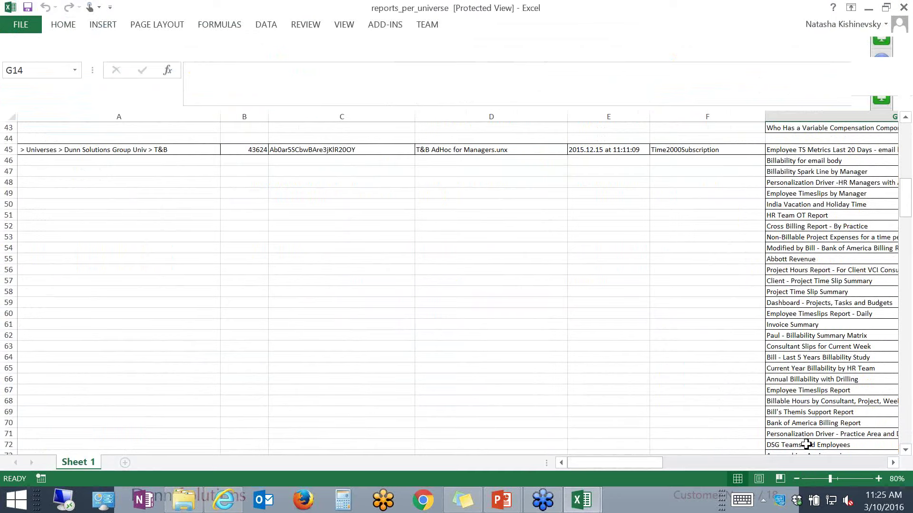
pyautogui.scroll(-1, 813, 434)
pyautogui.scroll(-10, 813, 434)
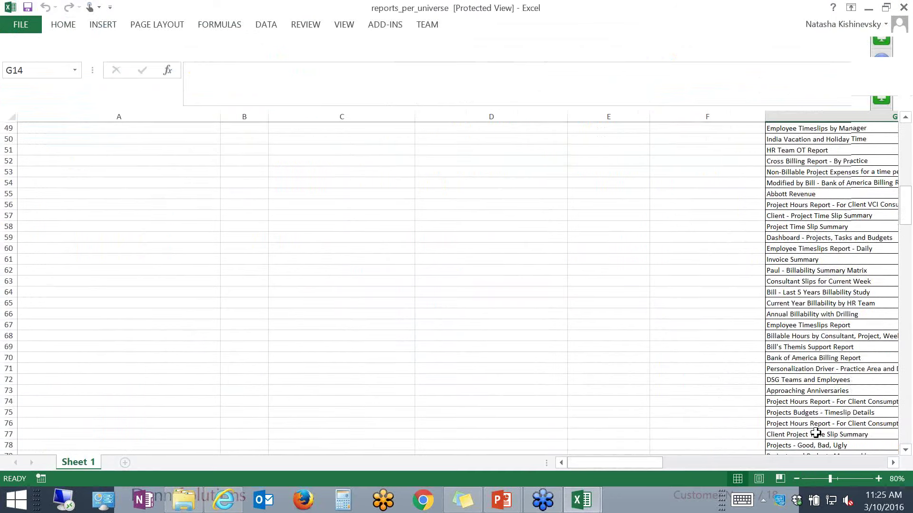
pyautogui.scroll(-2, 830, 424)
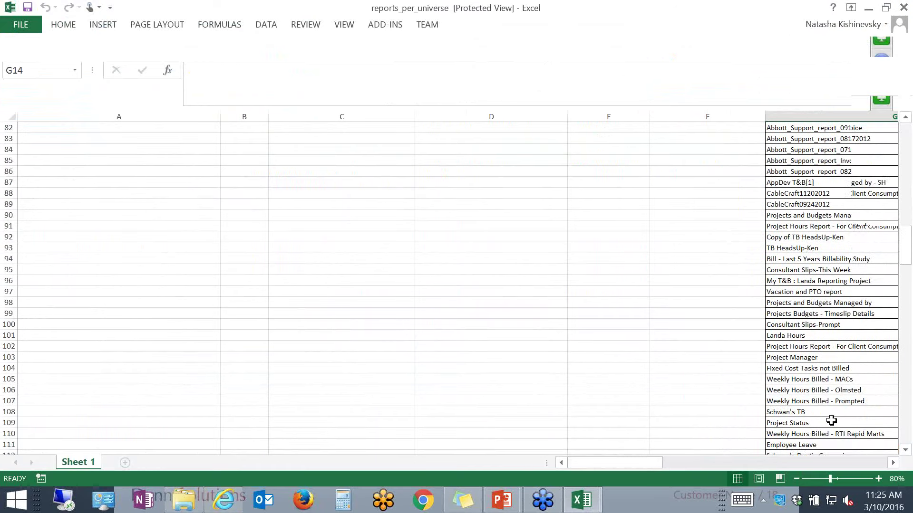
pyautogui.scroll(19, 831, 420)
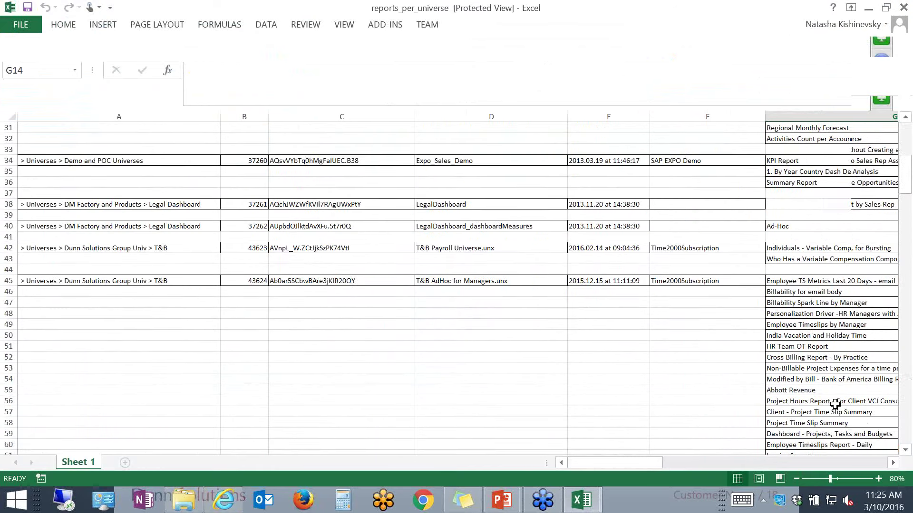
pyautogui.scroll(2, 837, 401)
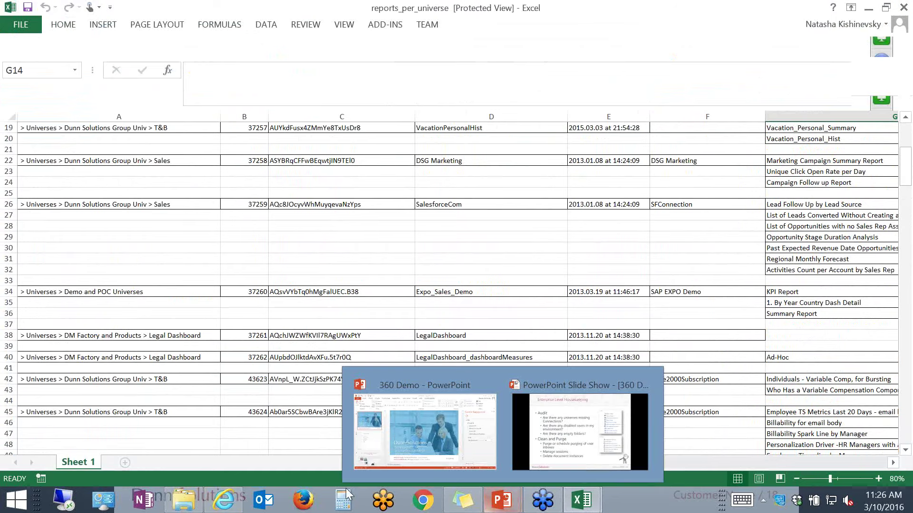
# Review the remaining audit options in Internet Explorer, and switch to the running PowerPoint slide show at the Enterprise Level Housekeeping slide.
pyautogui.click(234, 501)
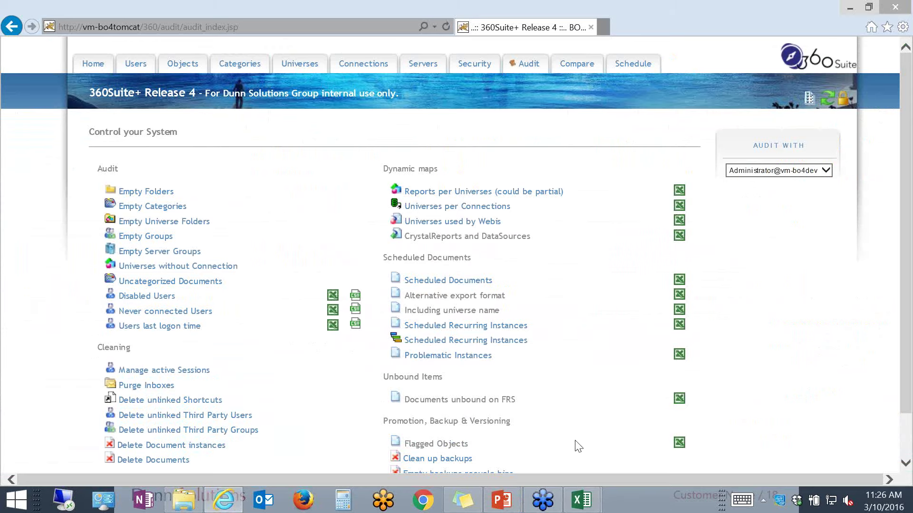
pyautogui.scroll(-3, 577, 447)
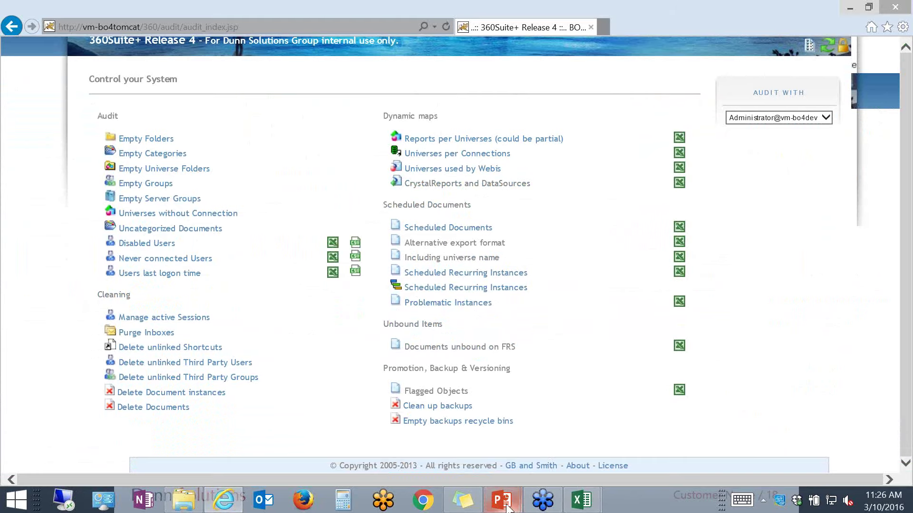
pyautogui.moveTo(503, 504)
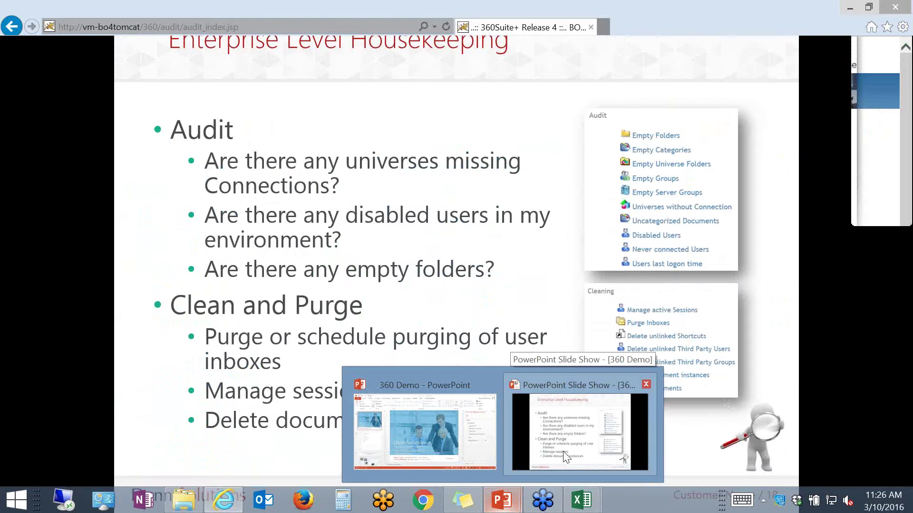
pyautogui.click(510, 463)
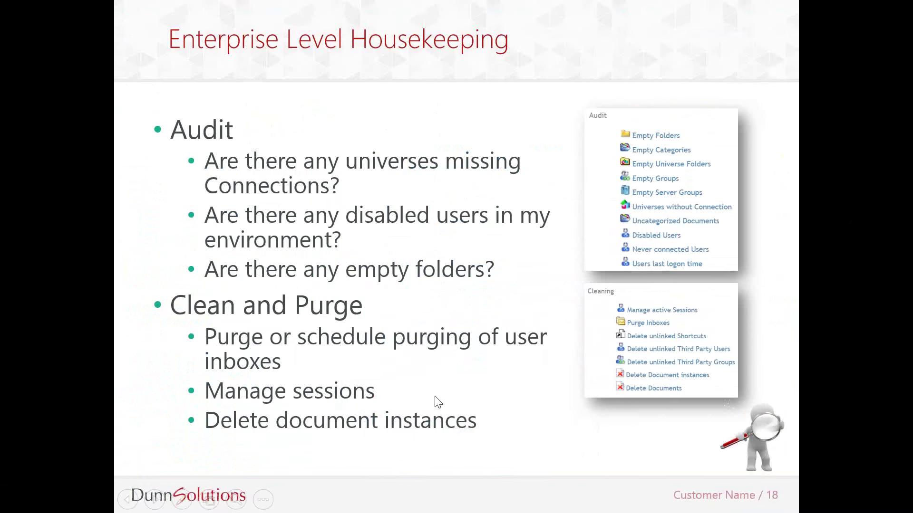